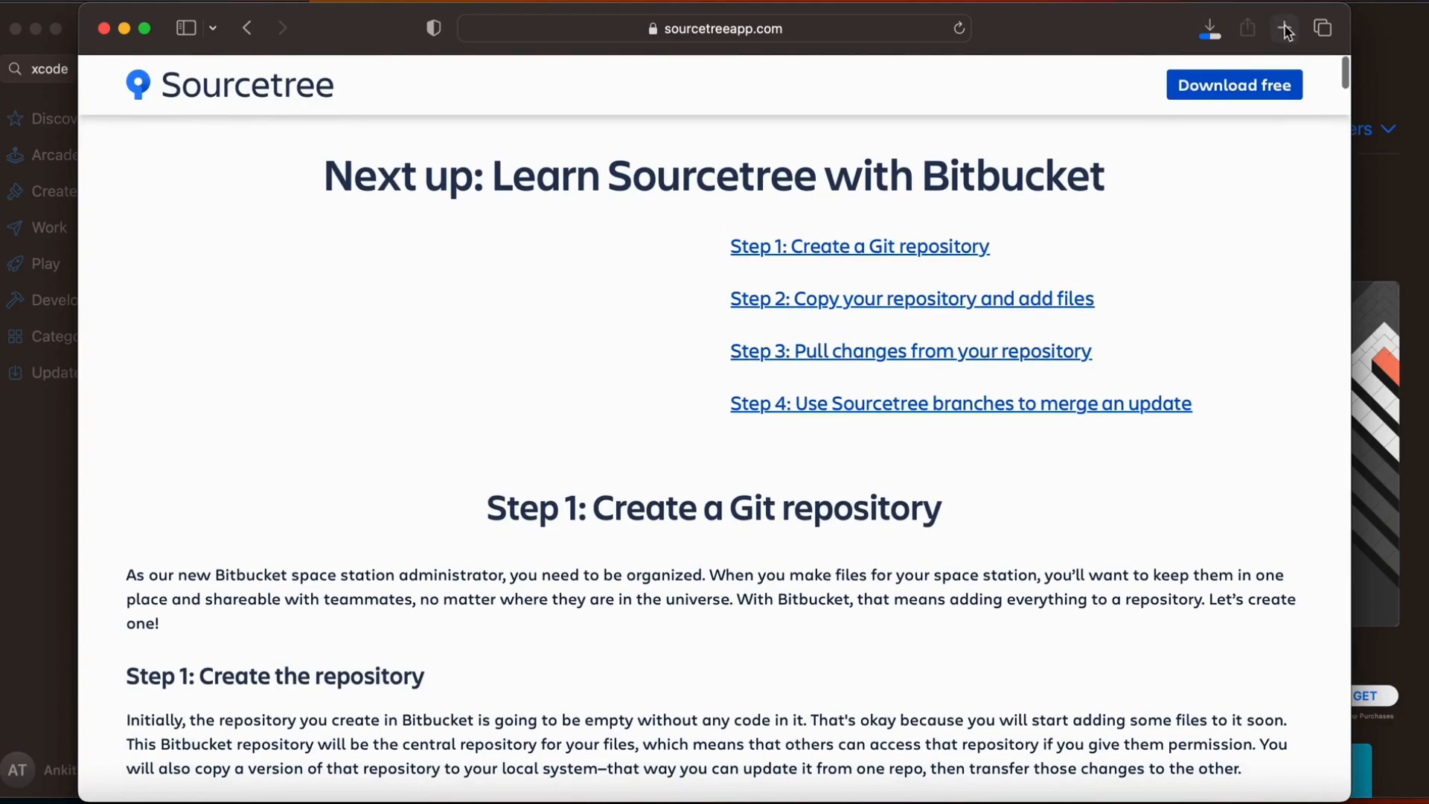
click(1287, 30)
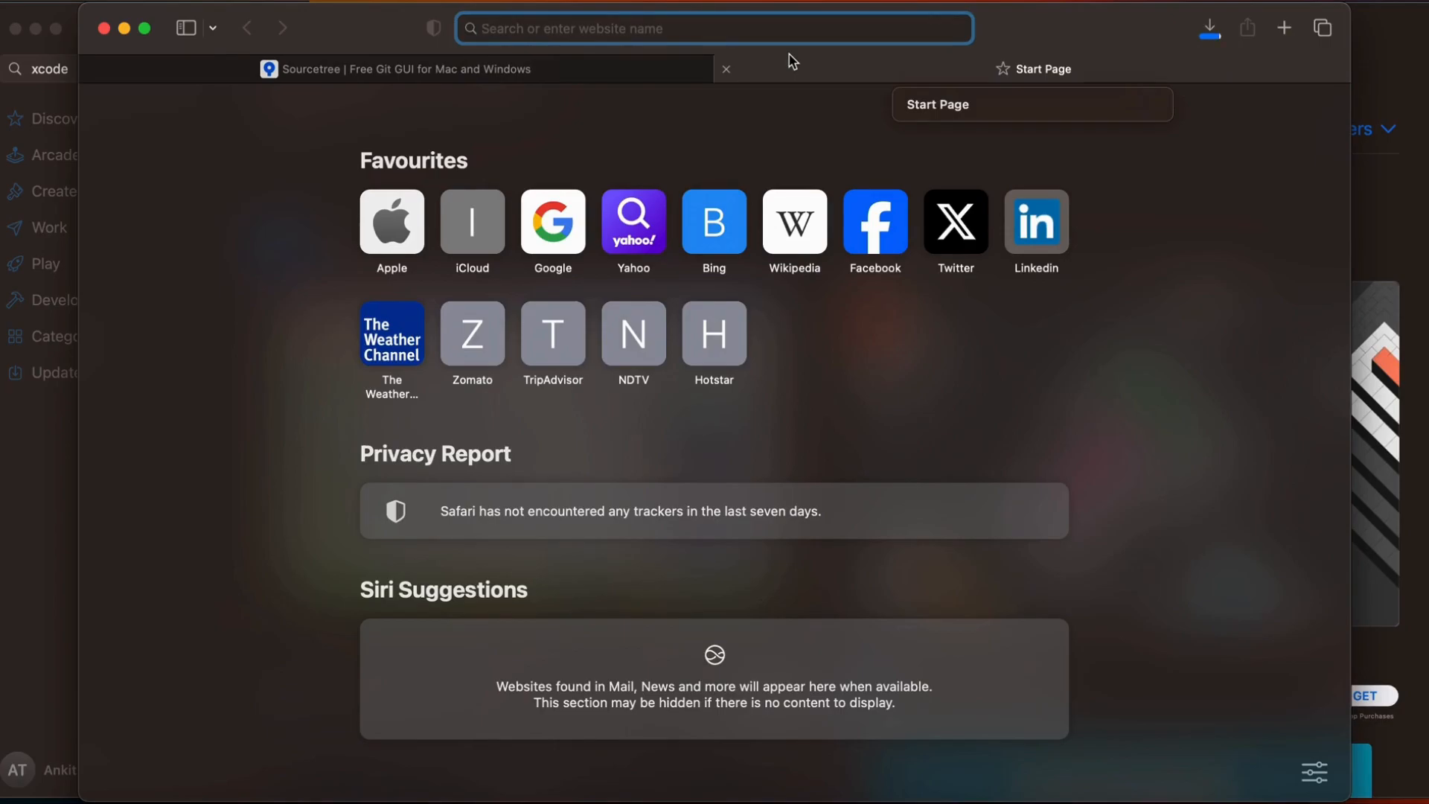
text(git)
key(Down)
key(Return)
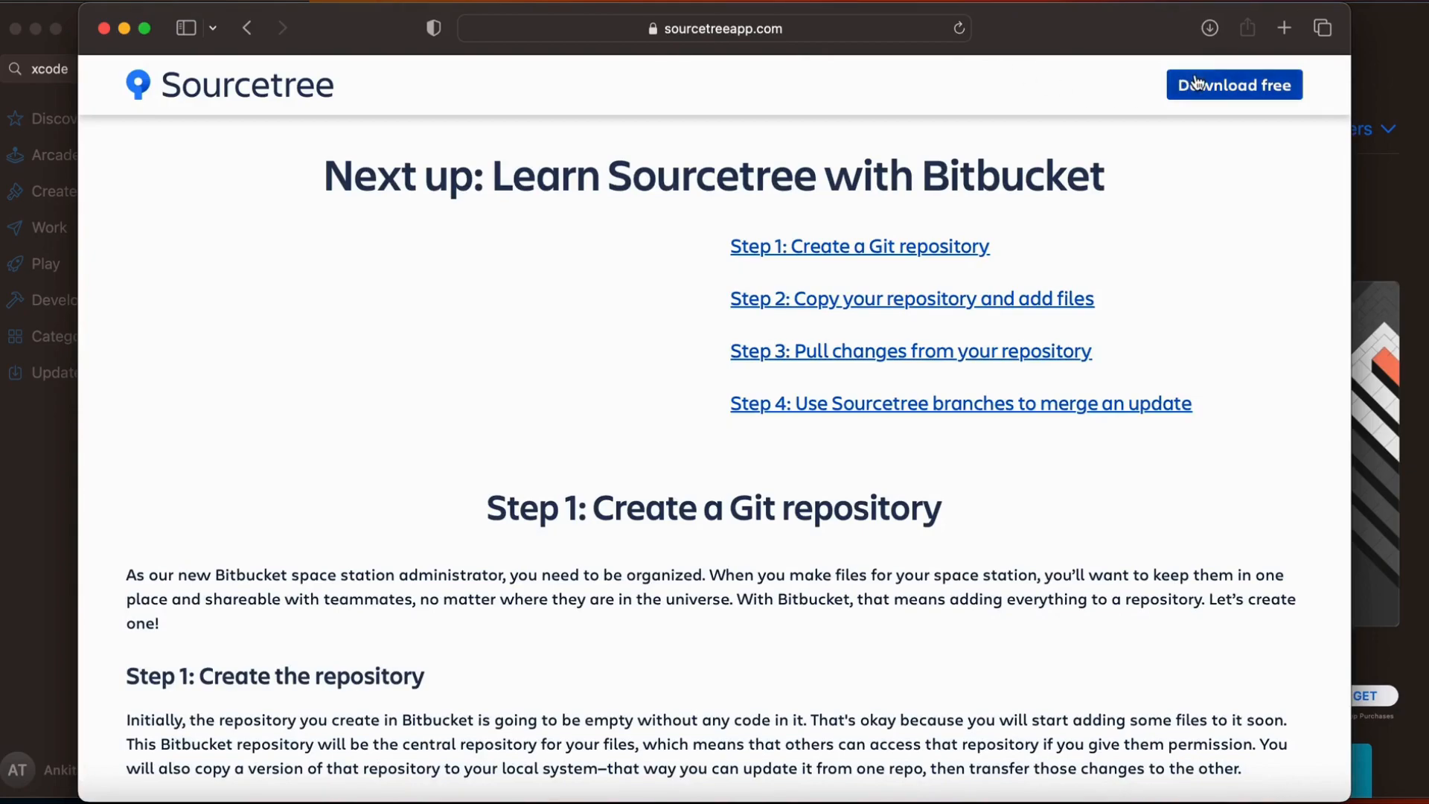
Find the GitHub sign-in page through a web search and sign in with the saved username and password
click(841, 27)
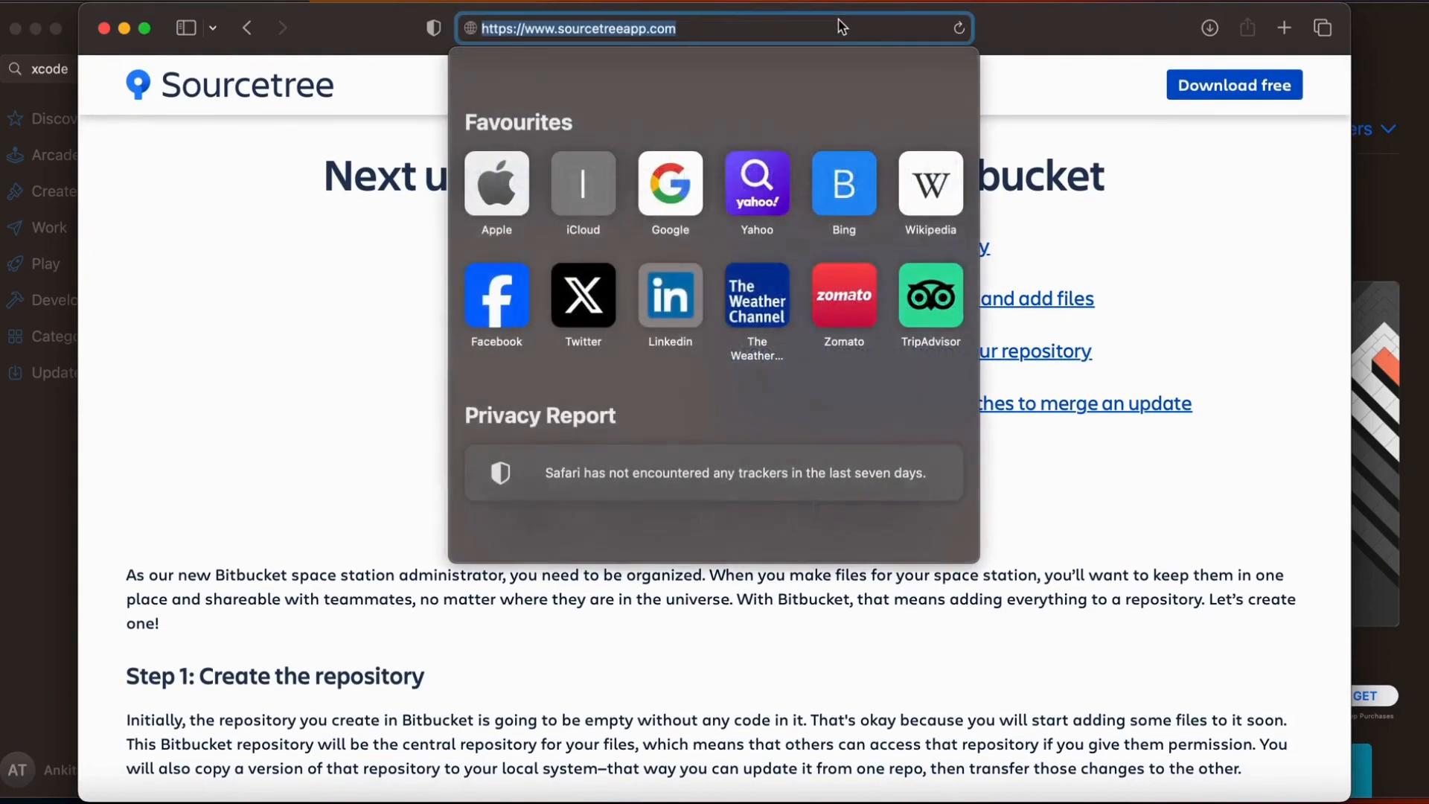
text(github)
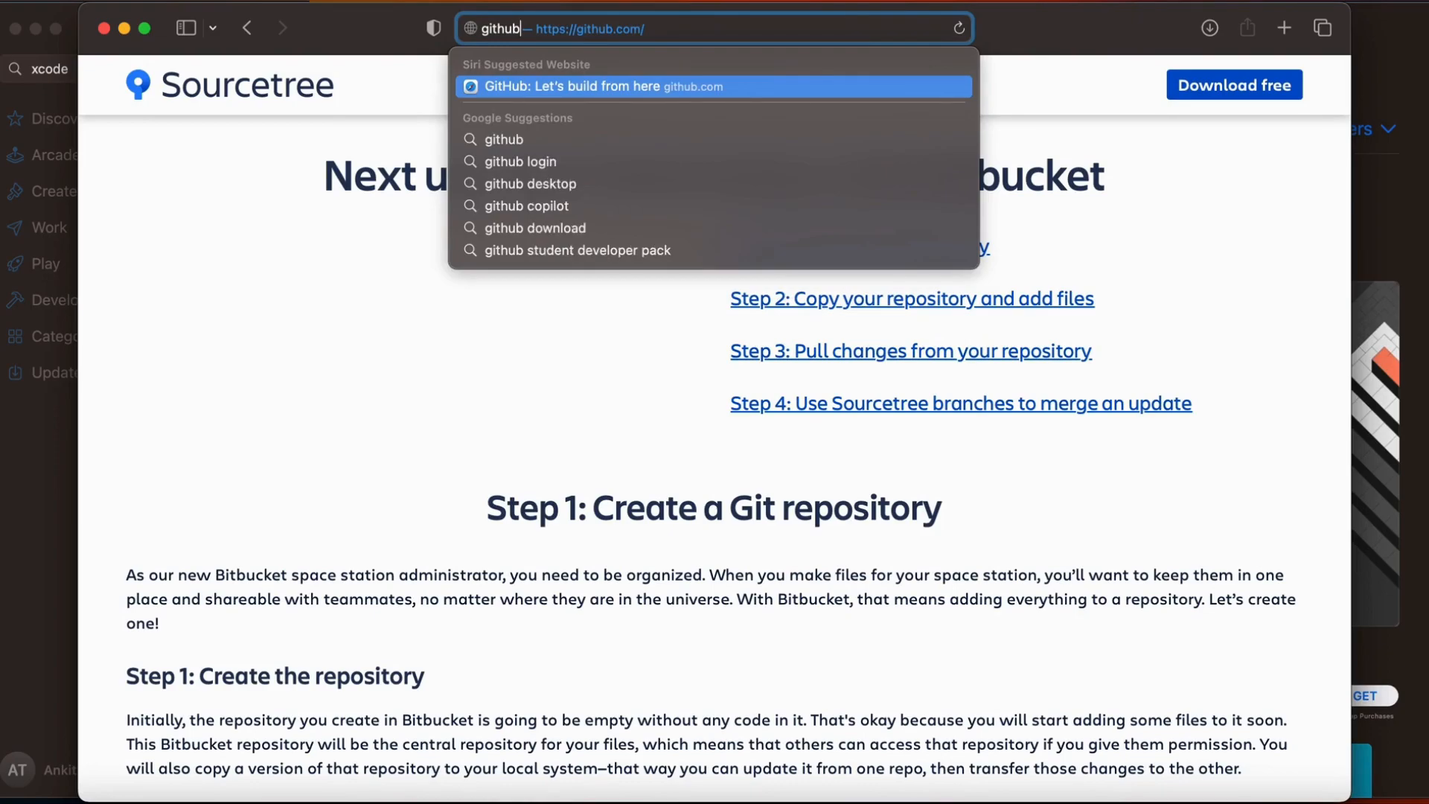
key(Down)
key(Down)
key(Return)
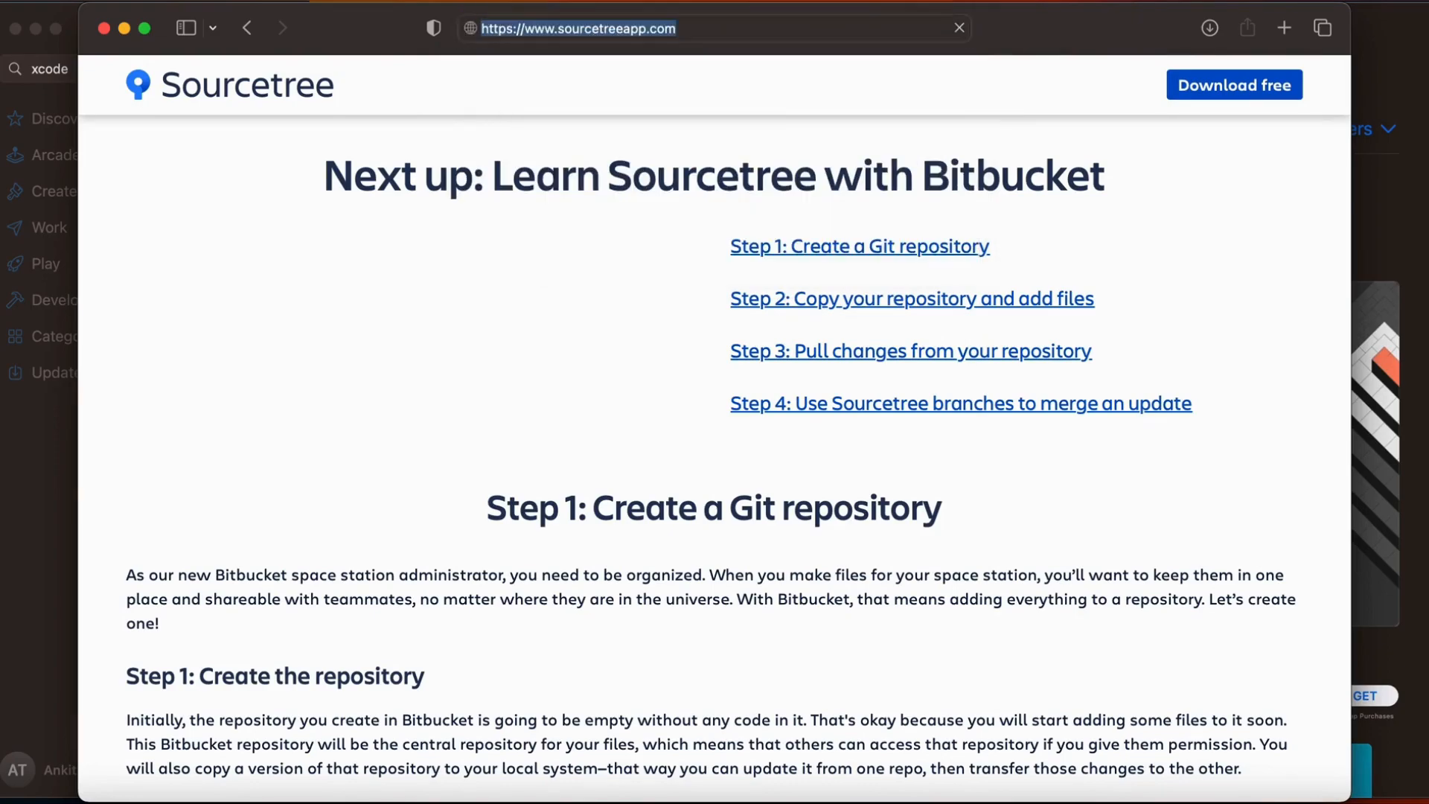
click(302, 281)
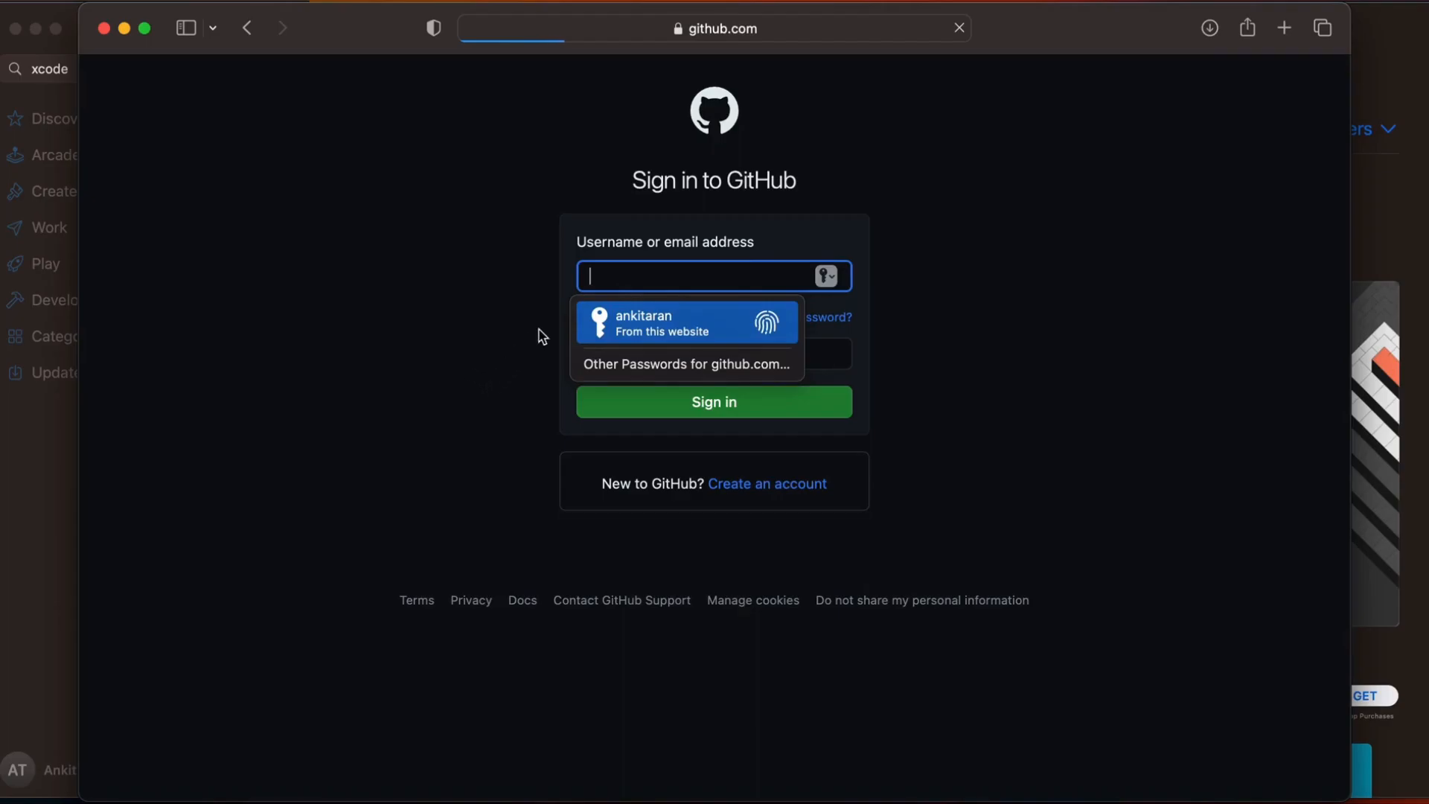
key(Return)
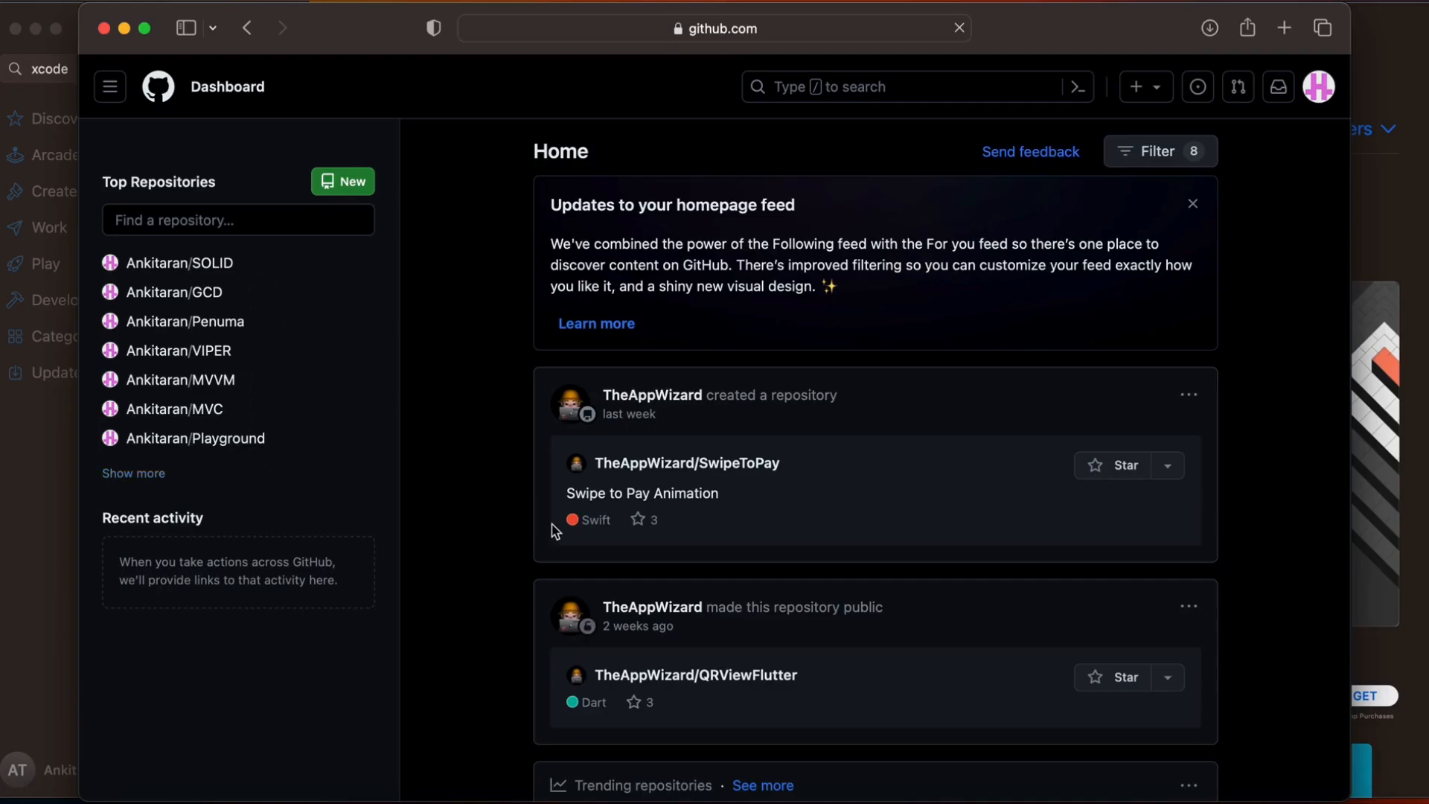
Launch the downloaded Sourcetree app, allow it to open, and have it moved to the Applications folder
click(1210, 30)
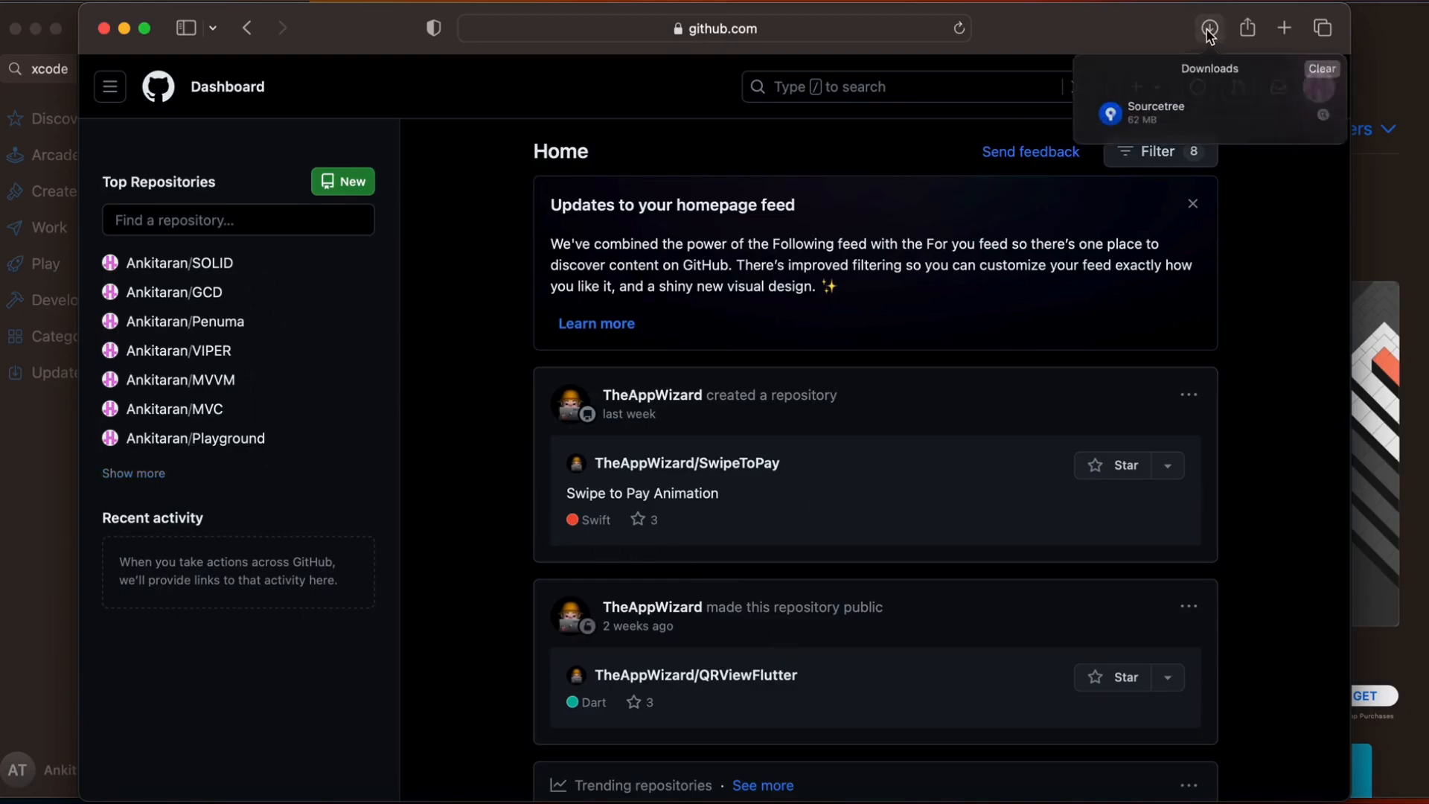
click(1157, 130)
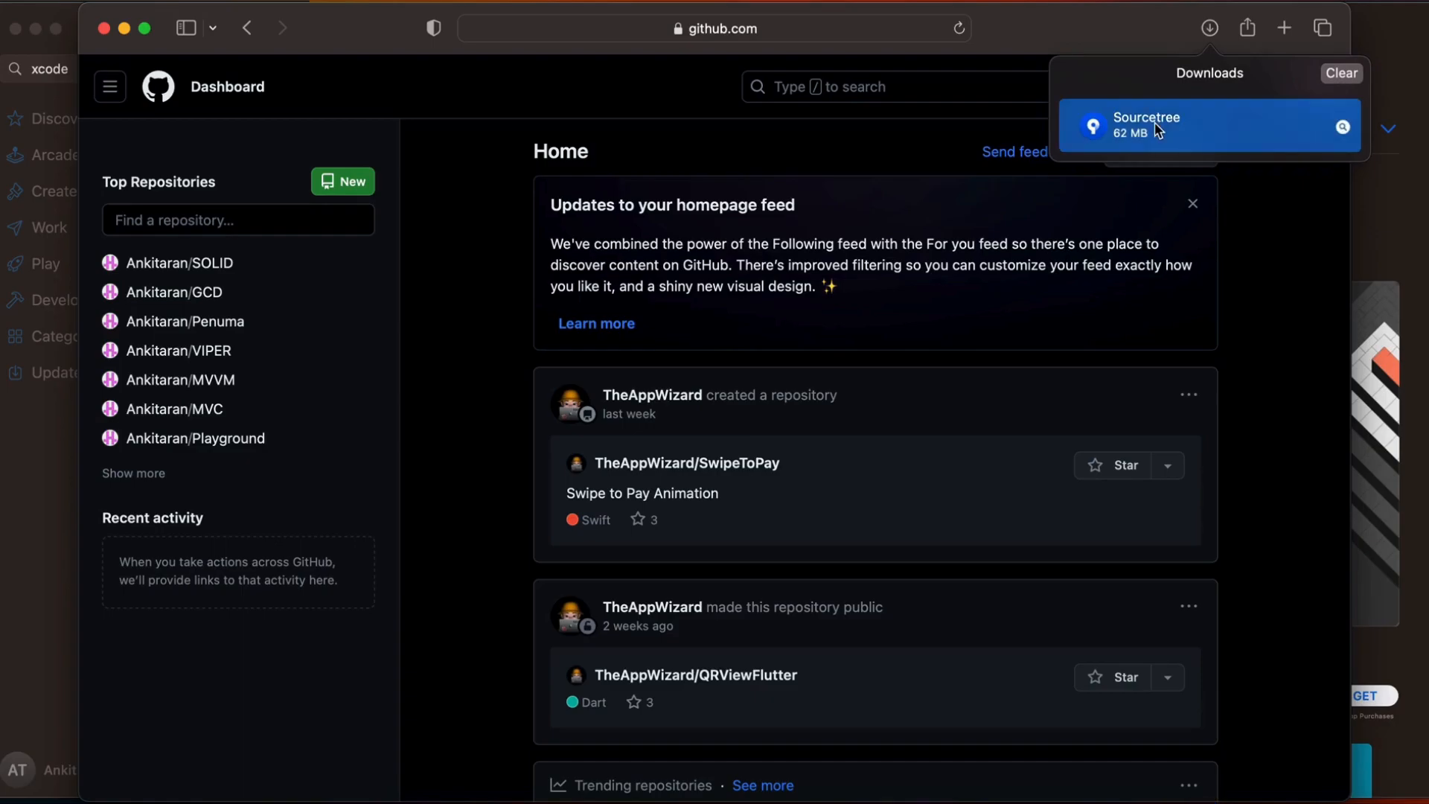
double_click(1157, 131)
click(774, 372)
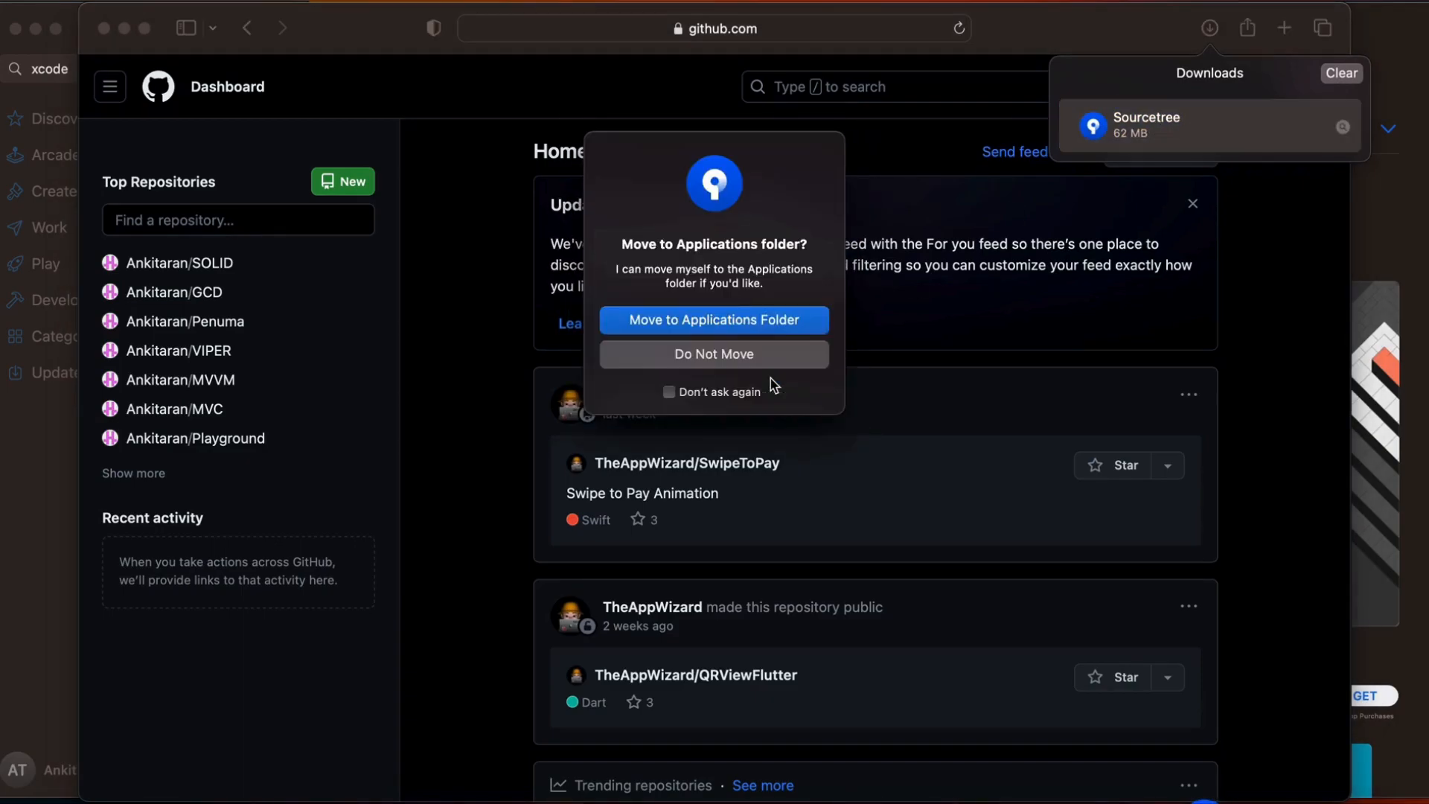
click(702, 322)
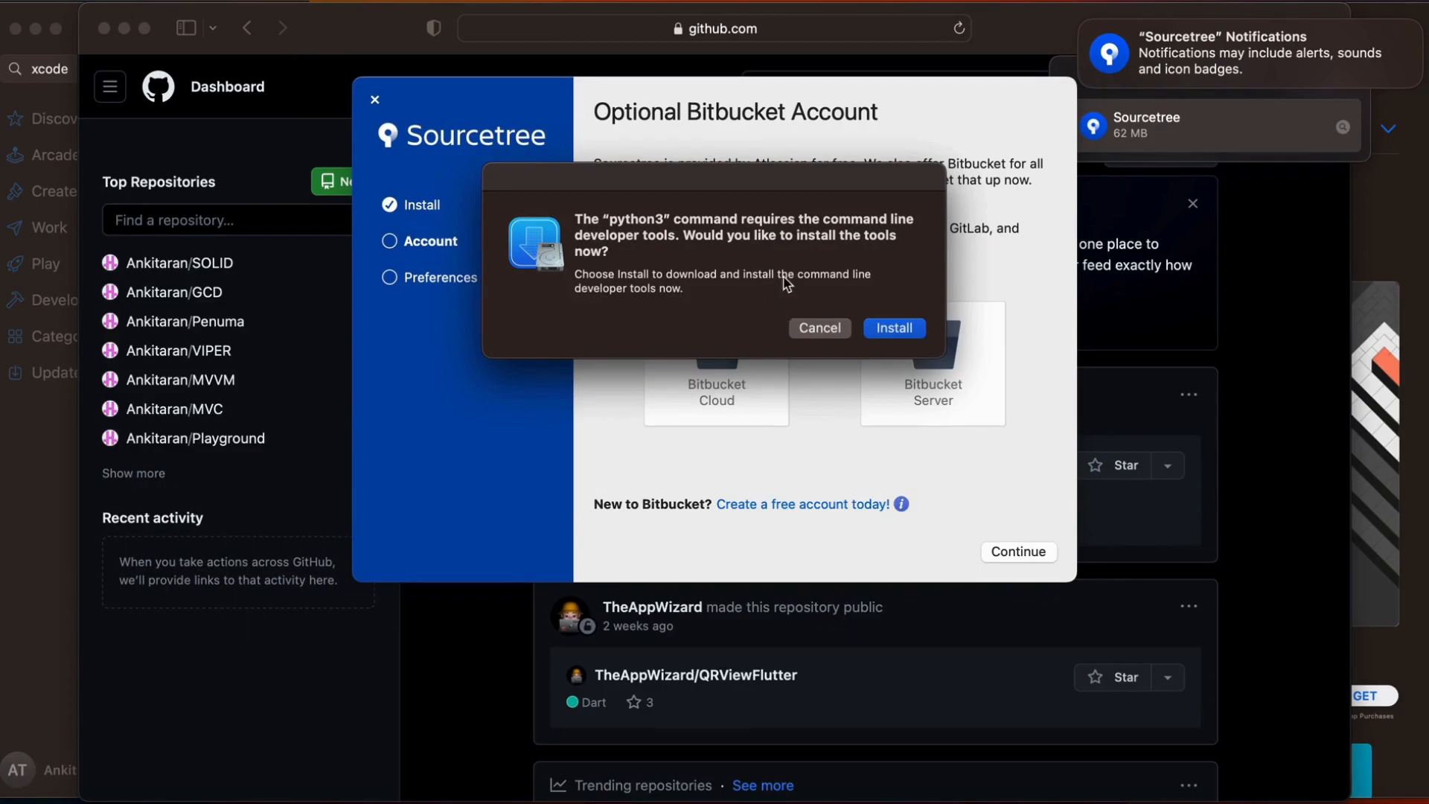
Install the command line developer tools, accepting the licence agreement and continuing on battery power
click(894, 330)
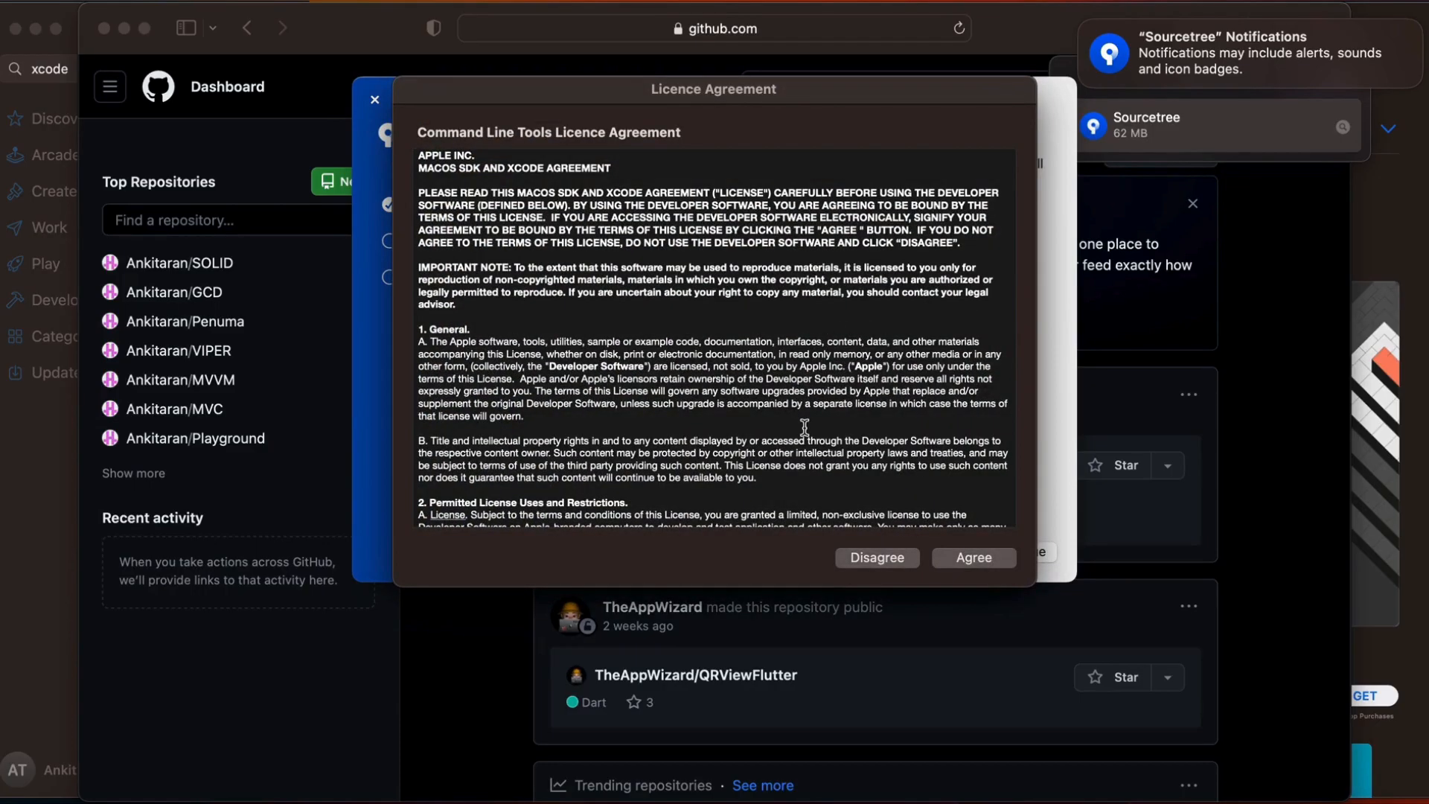
scroll(752, 446, down, 10)
scroll(752, 447, down, 15)
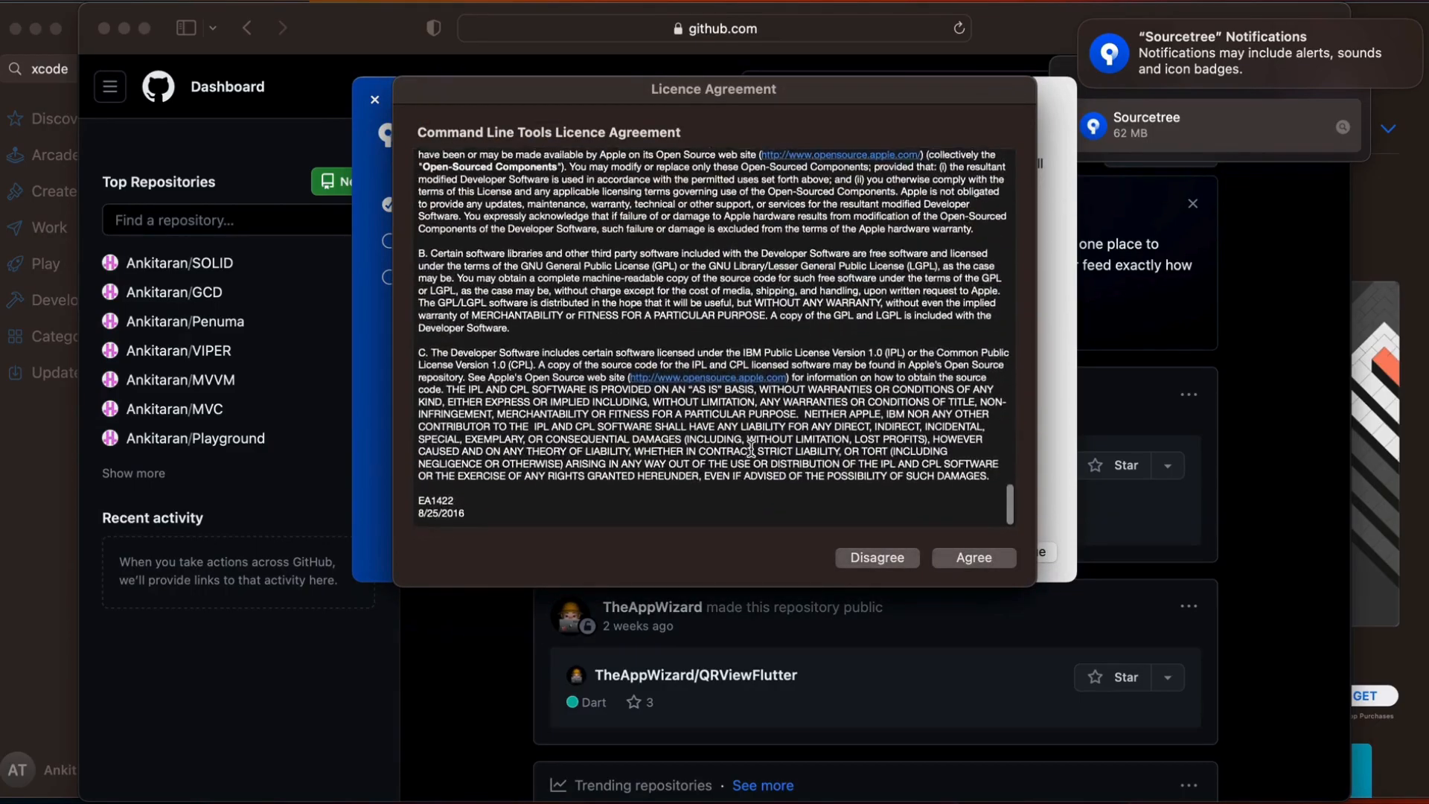
click(961, 557)
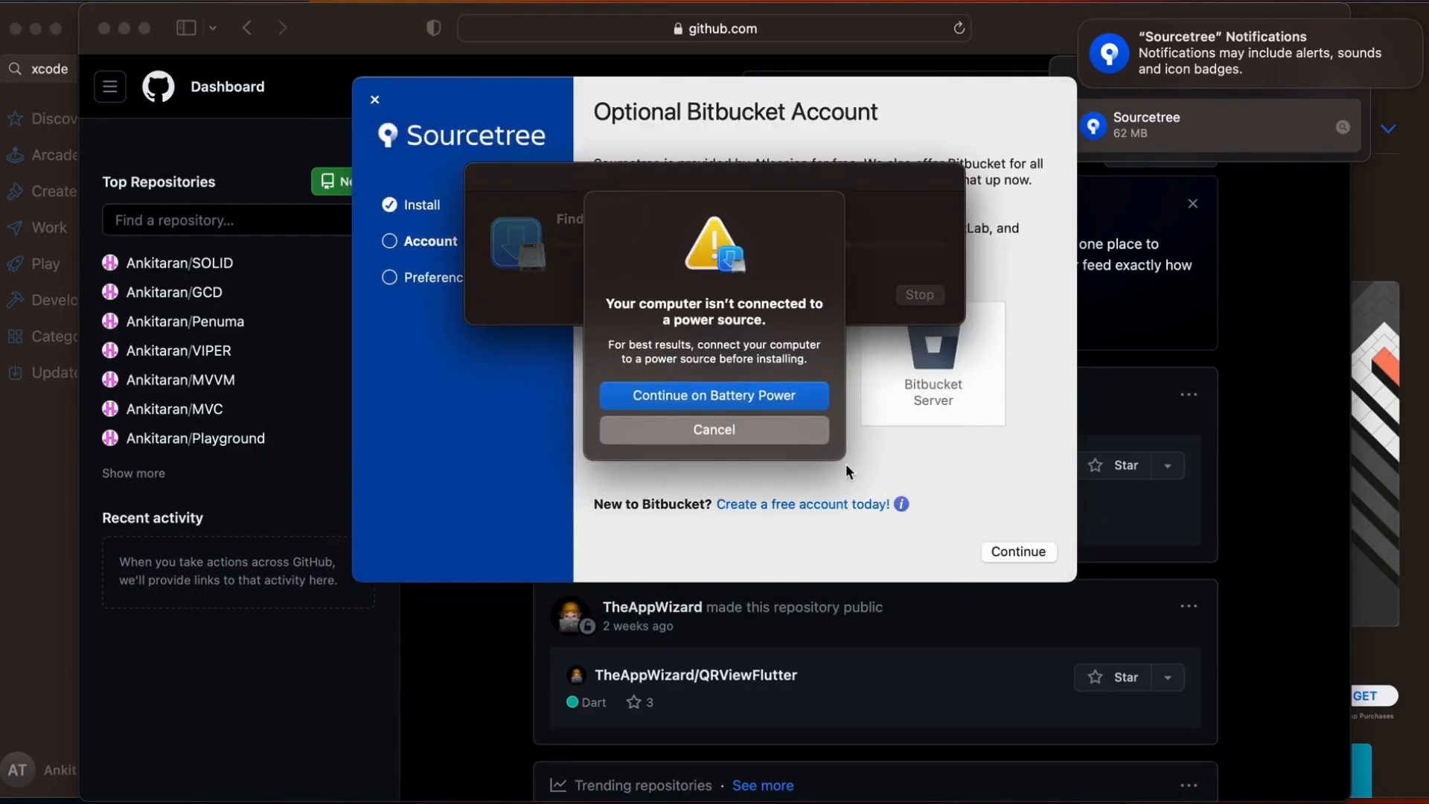
click(699, 402)
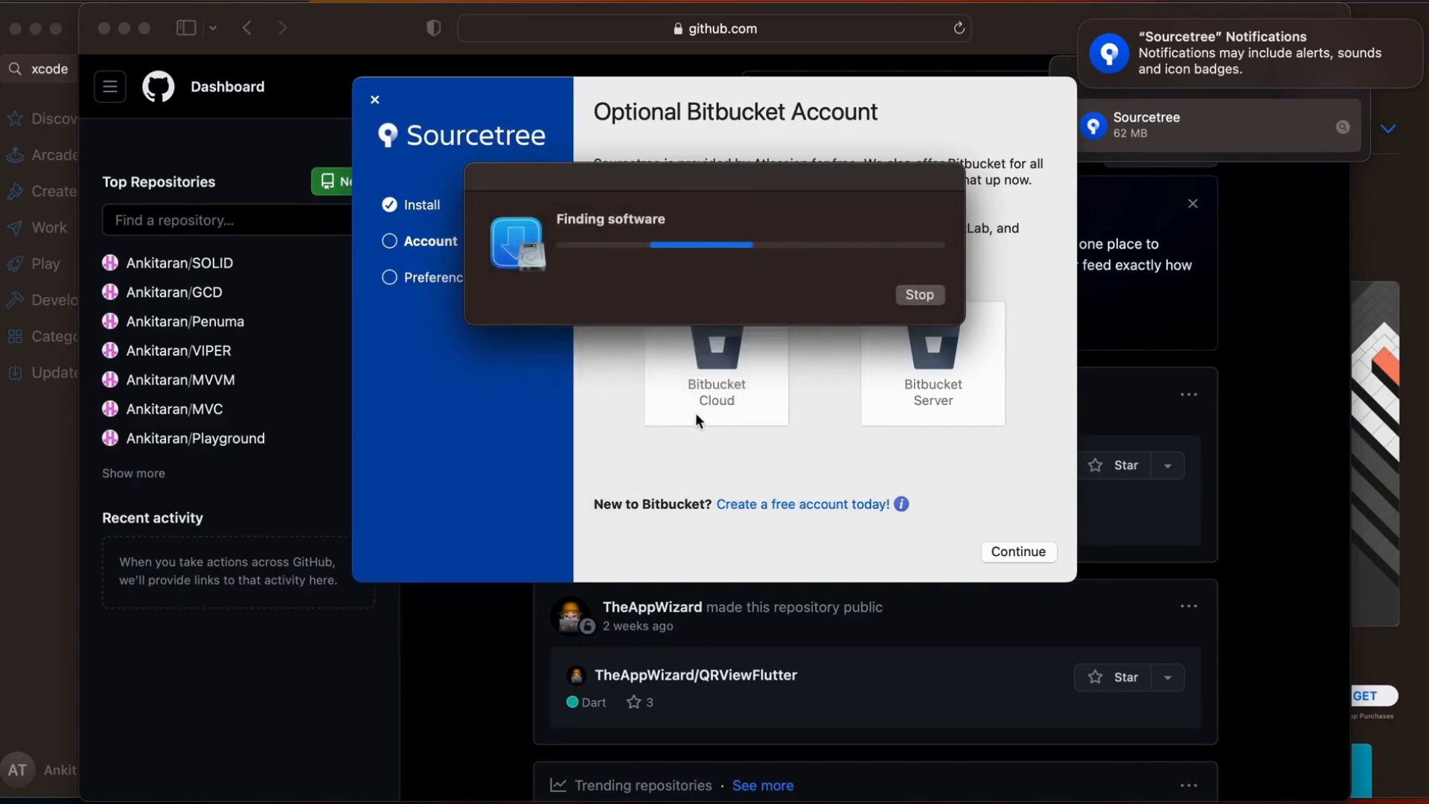
Move the installer progress window aside and finish the Sourcetree setup without a Bitbucket account or global author details
drag(745, 179, 417, 521)
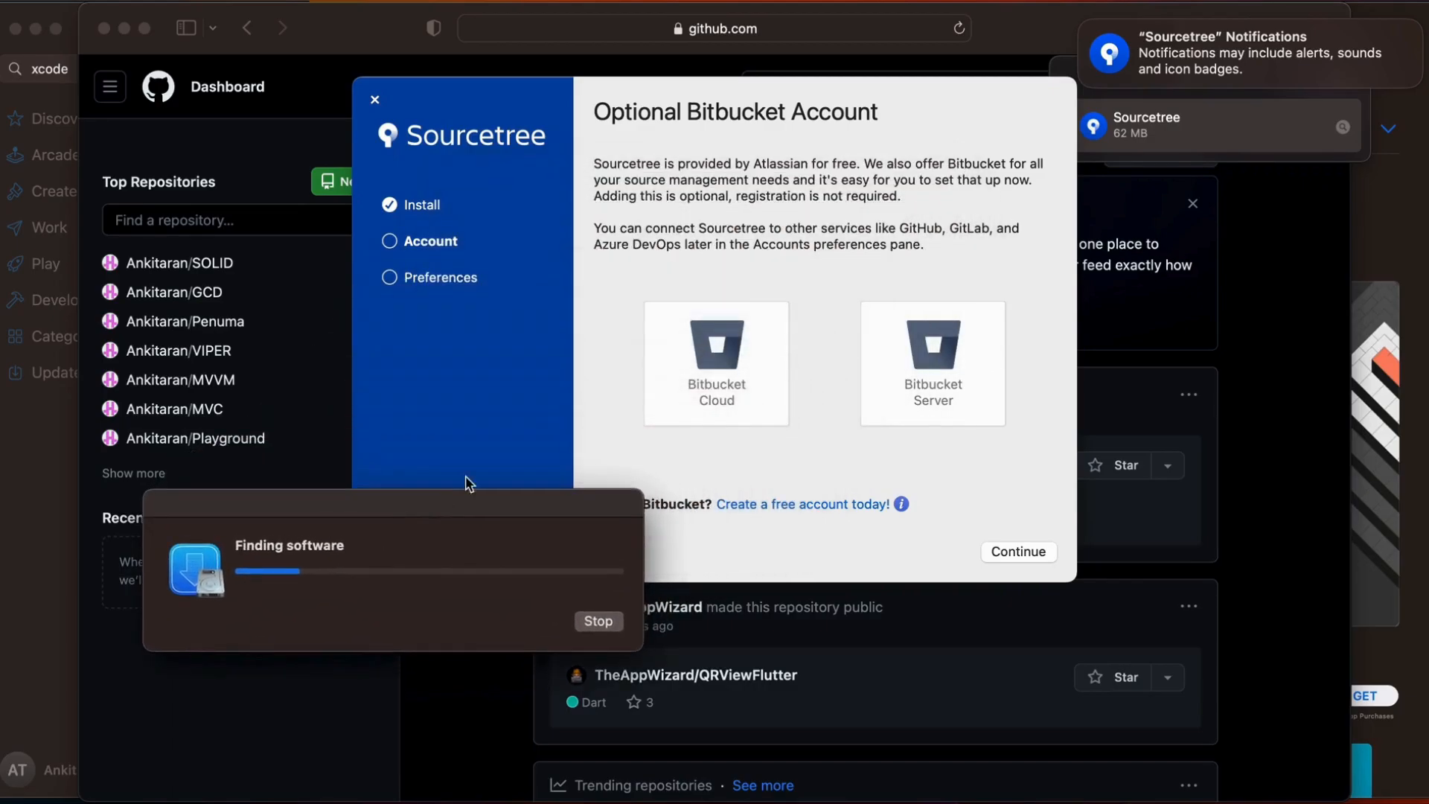
click(768, 437)
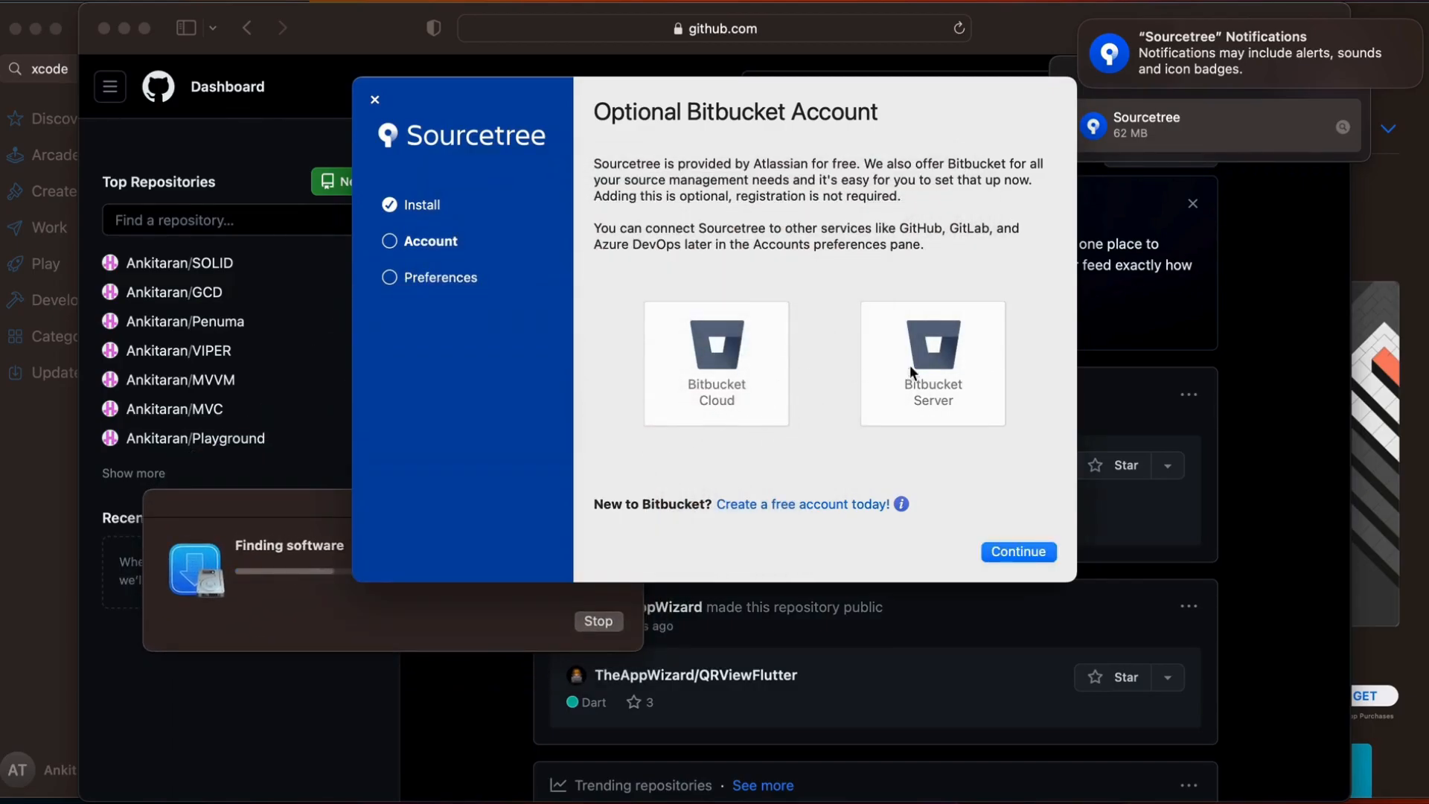
click(1012, 552)
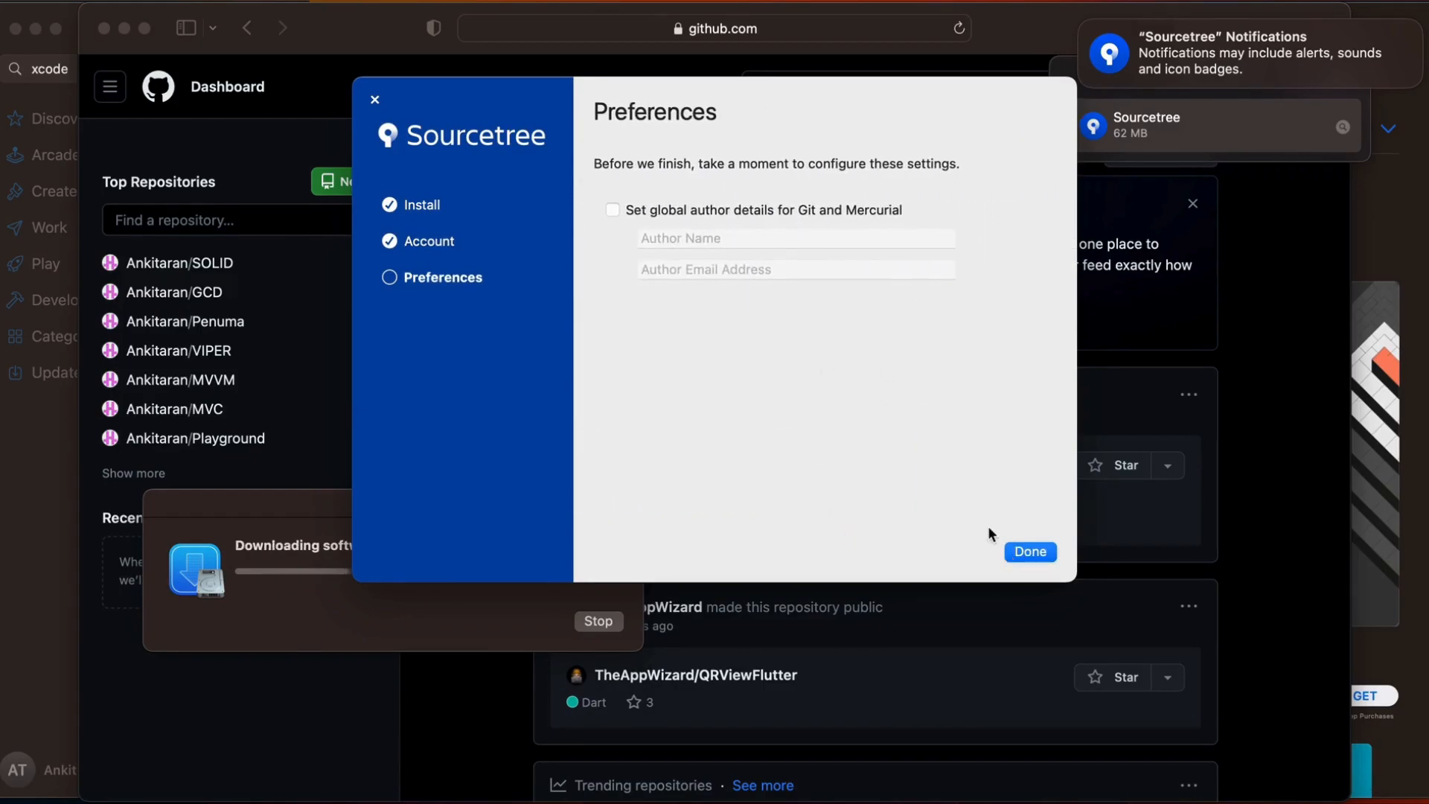
key(Return)
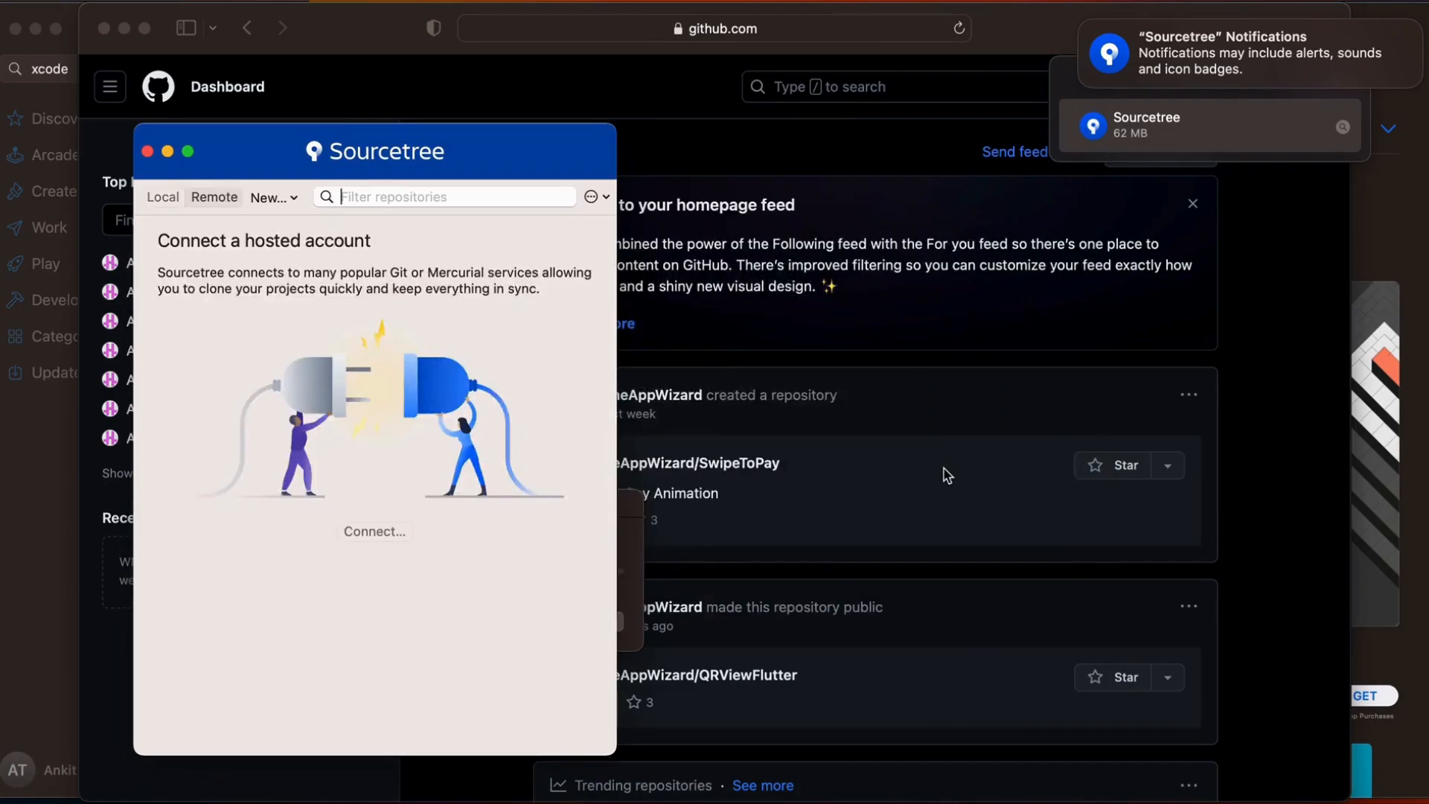
Show the local repositories list and start adding a hosted account with GitHub as the host
click(165, 198)
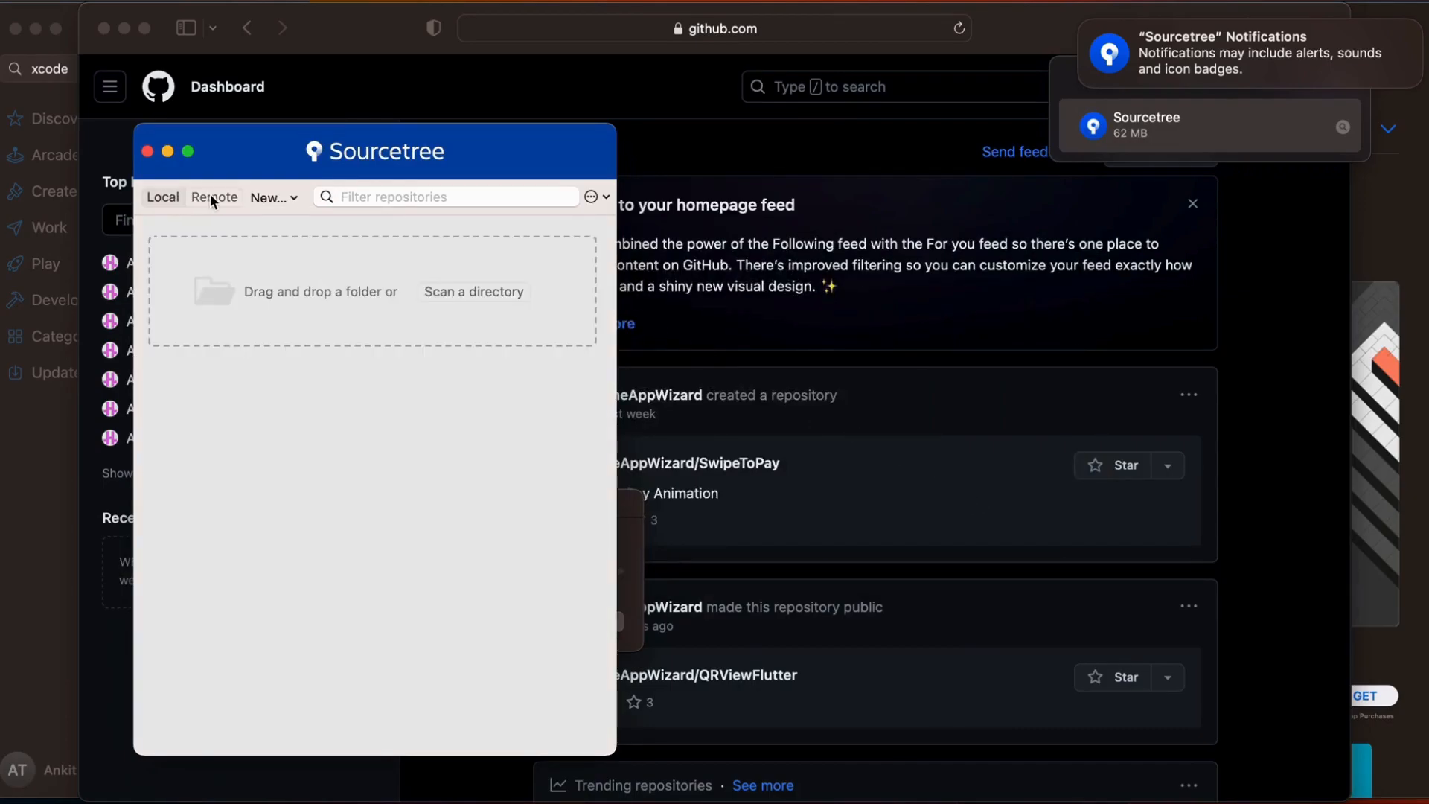
click(214, 199)
click(167, 199)
click(598, 196)
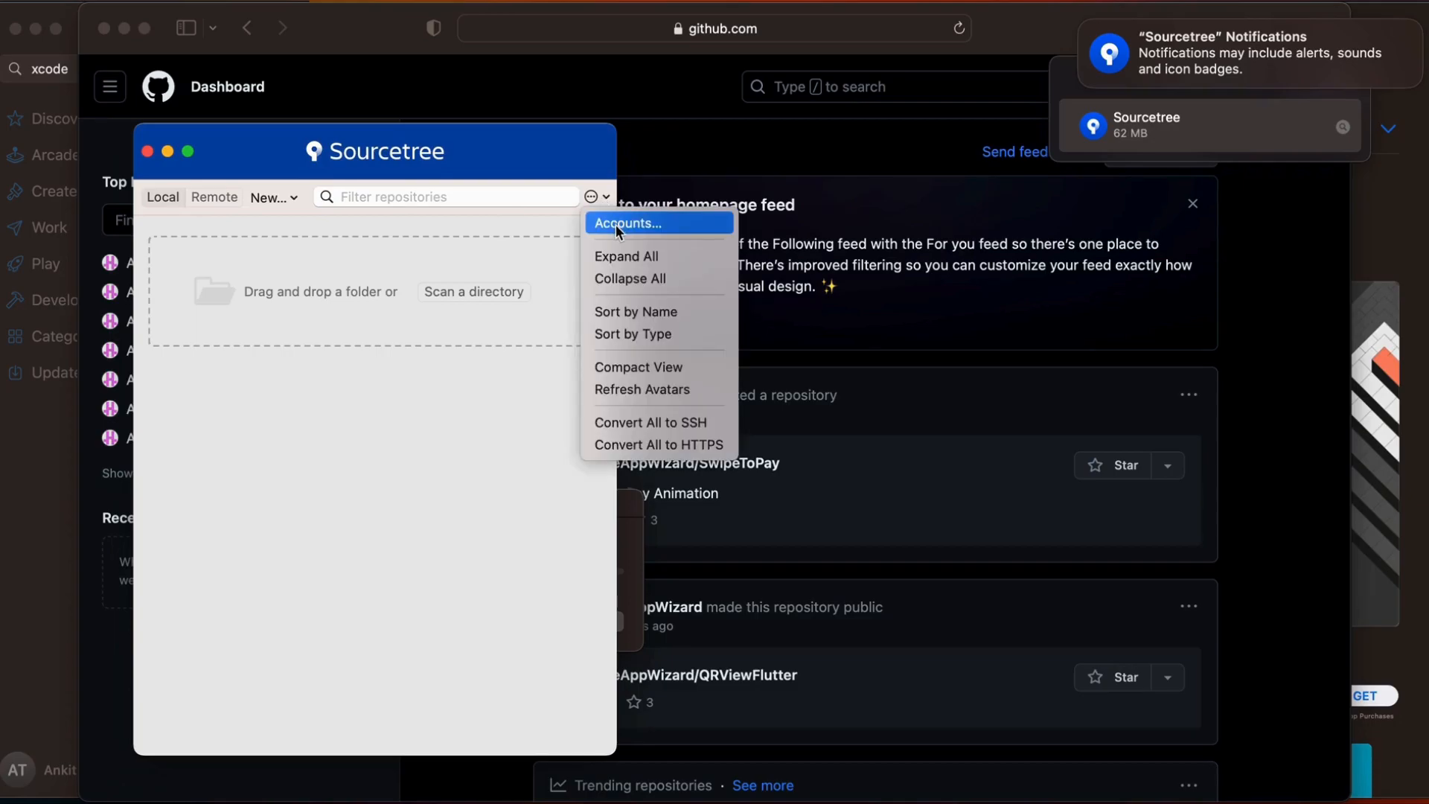
click(616, 224)
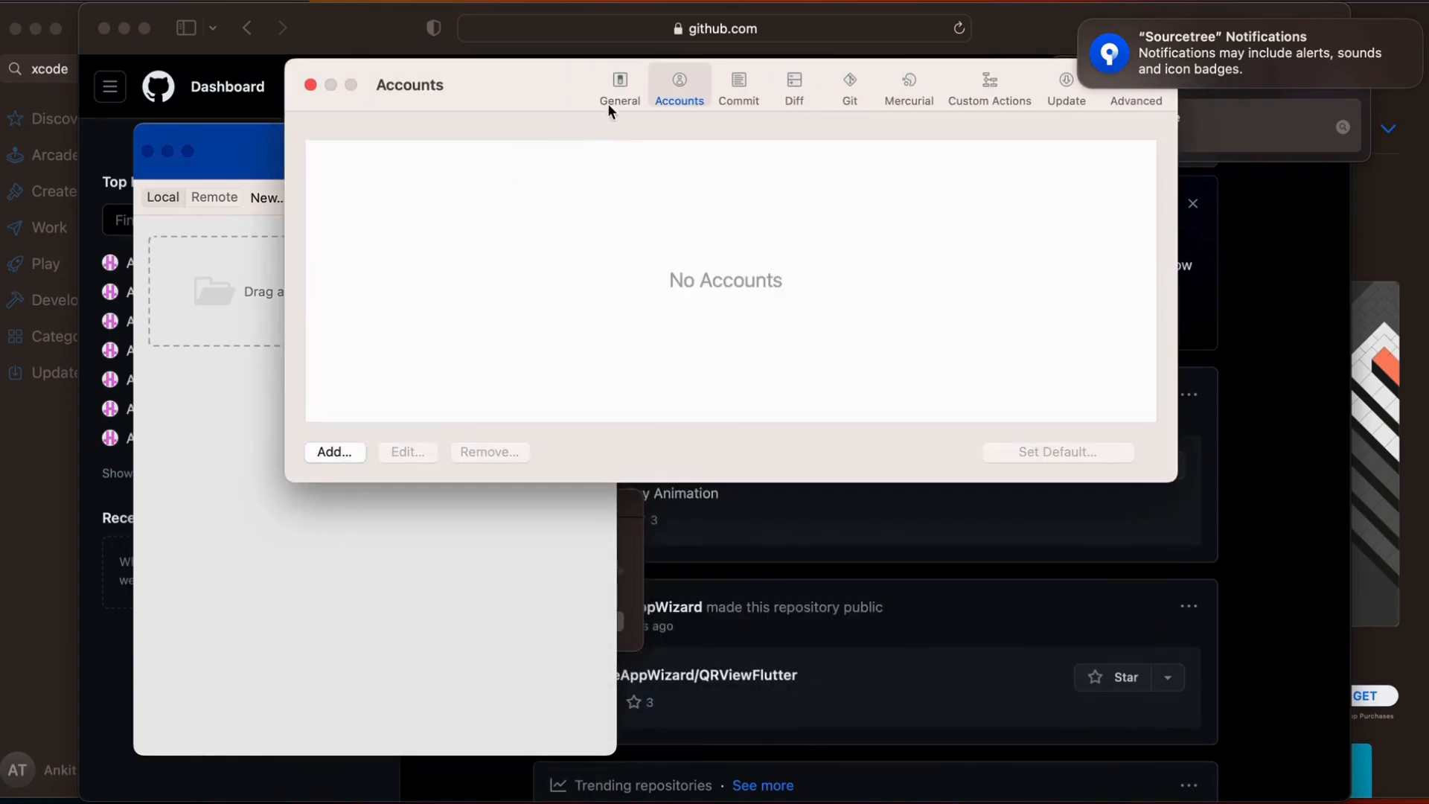
click(327, 451)
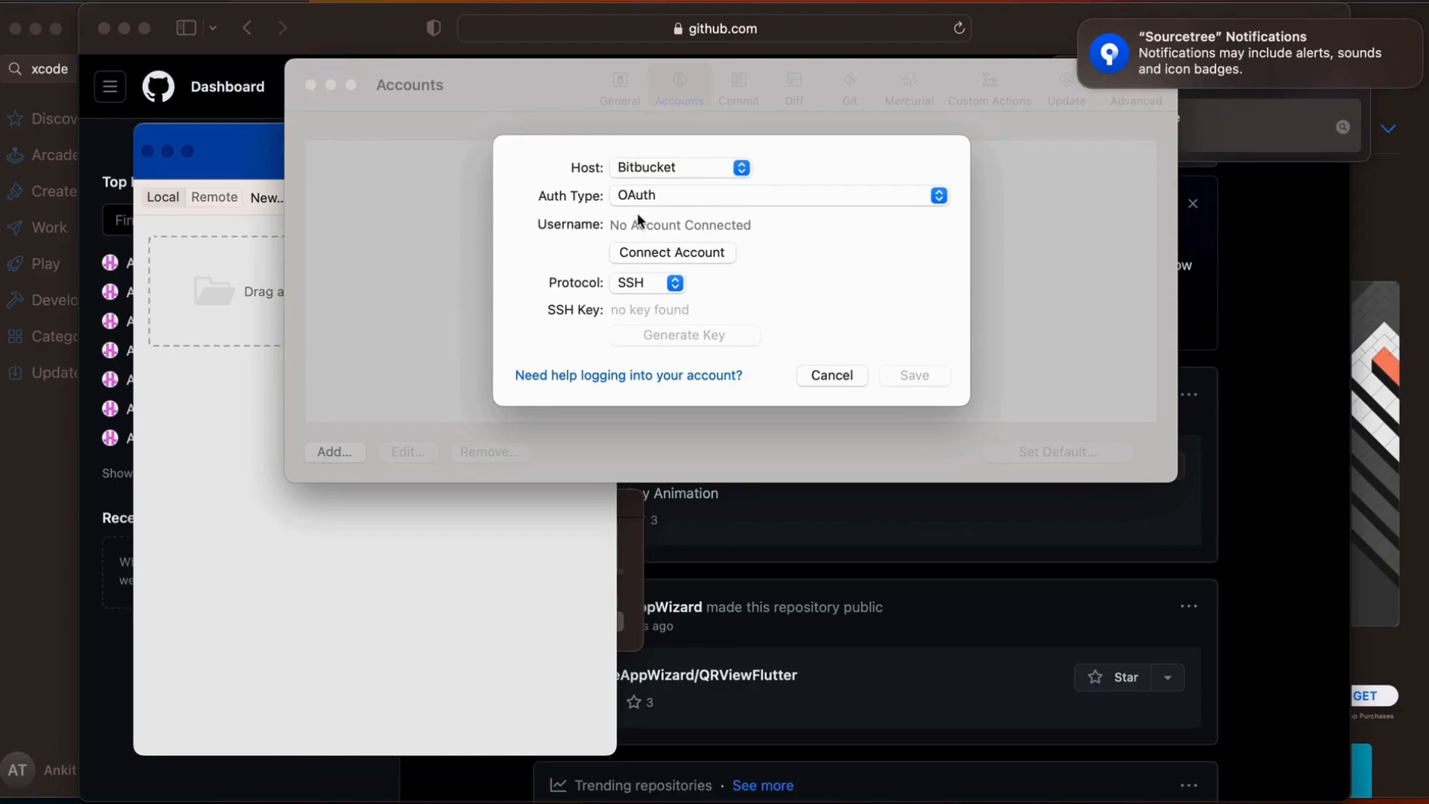
click(639, 168)
click(644, 209)
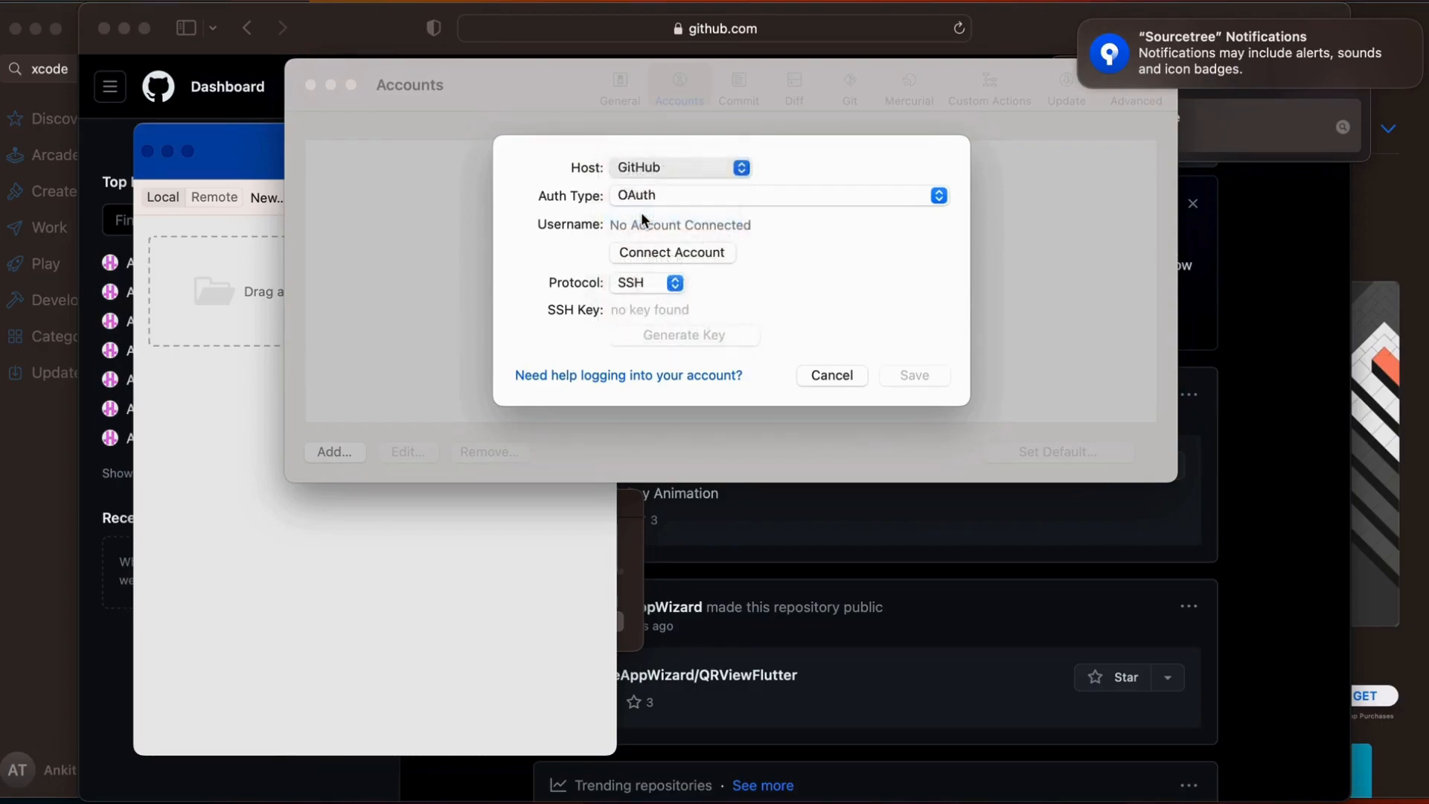
Connect the GitHub account with OAuth, authorizing Atlassian and allowing the page to open Sourcetree
click(644, 199)
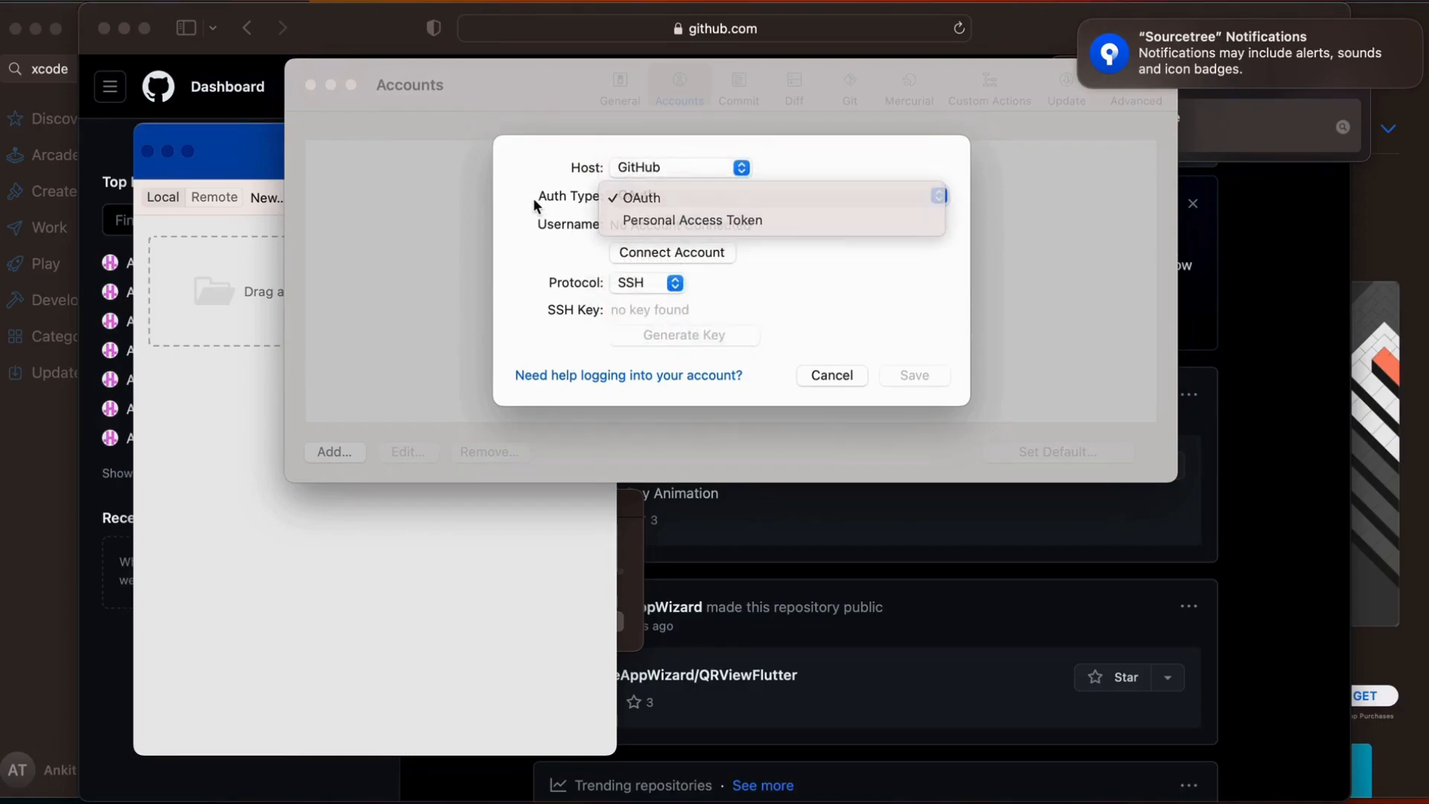
click(629, 200)
click(648, 253)
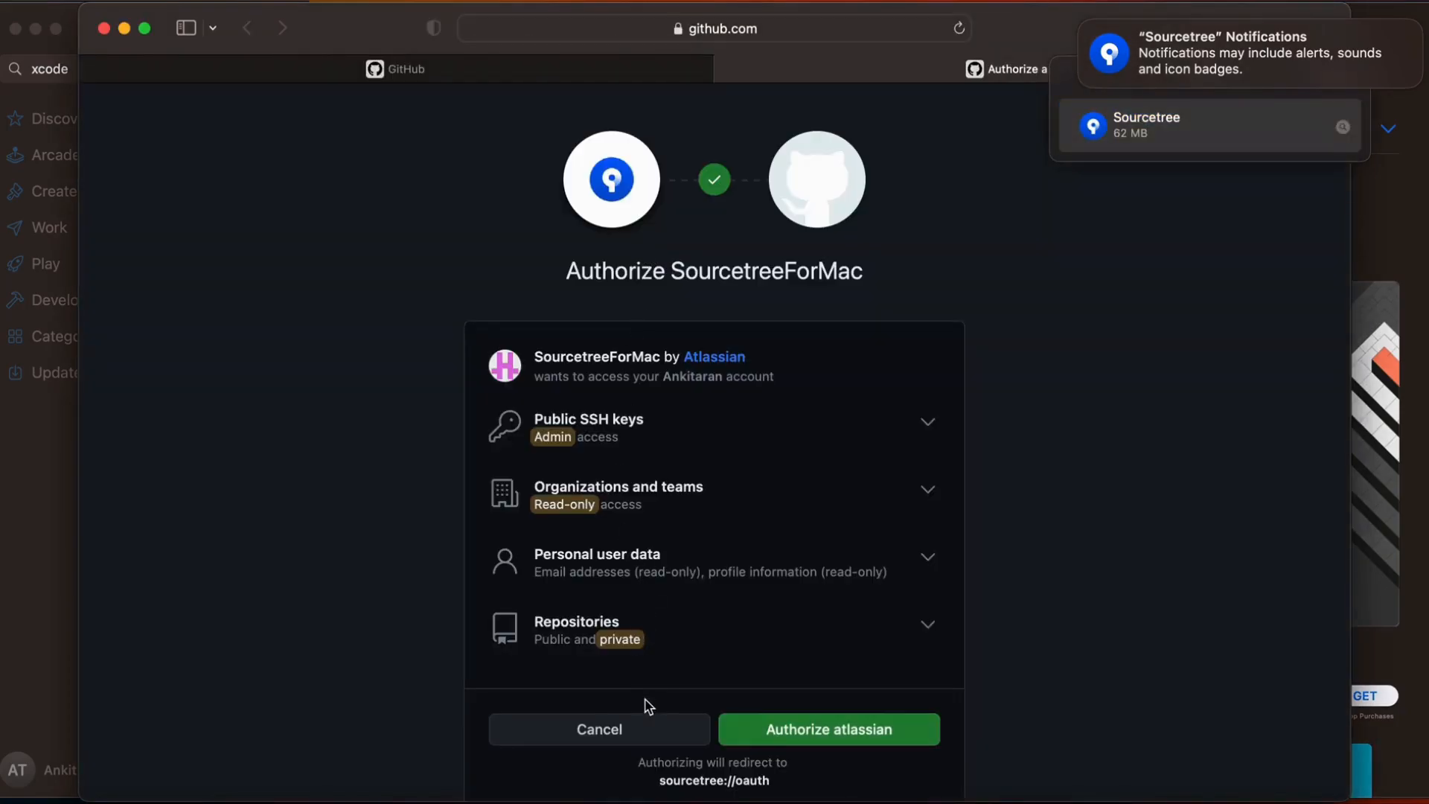
click(778, 744)
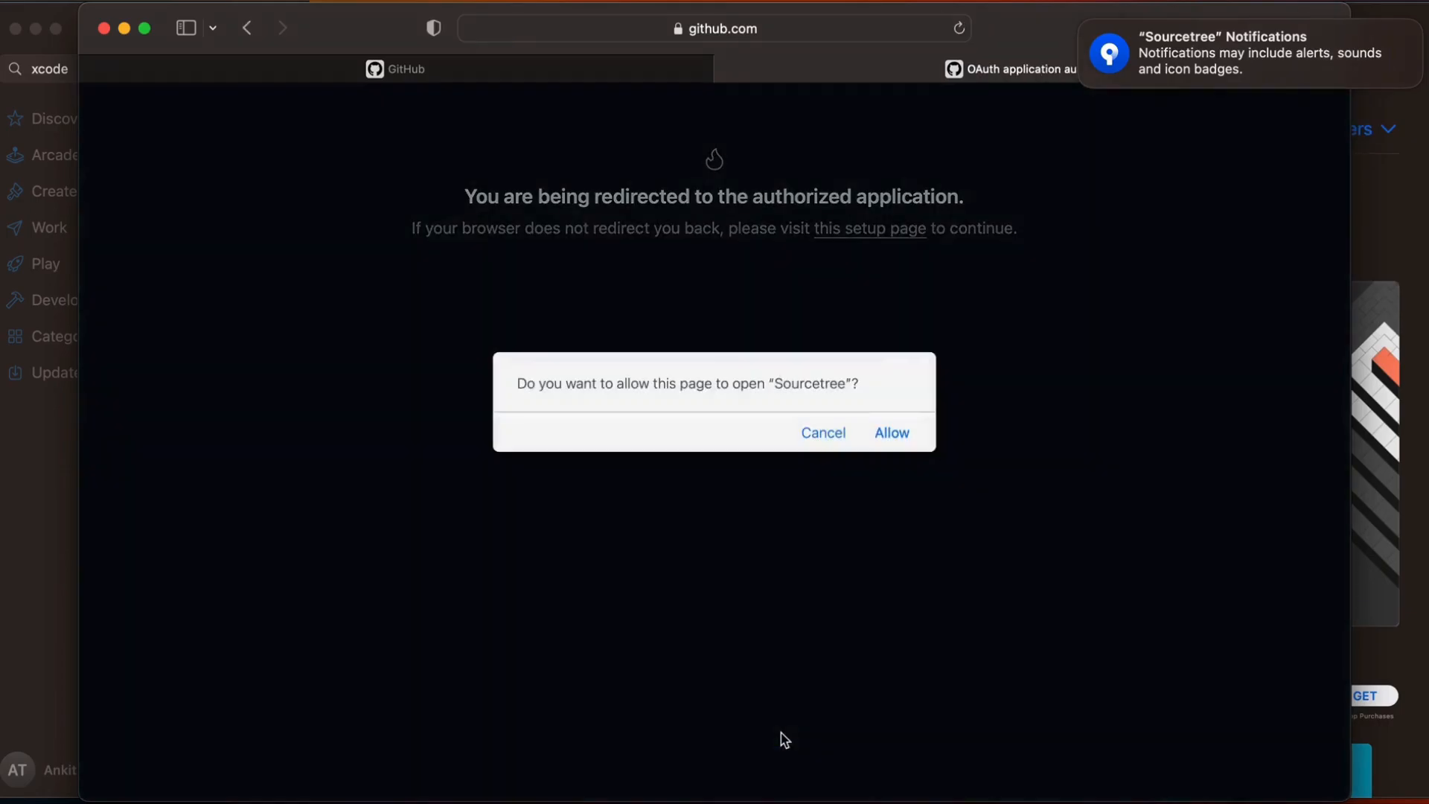
click(892, 433)
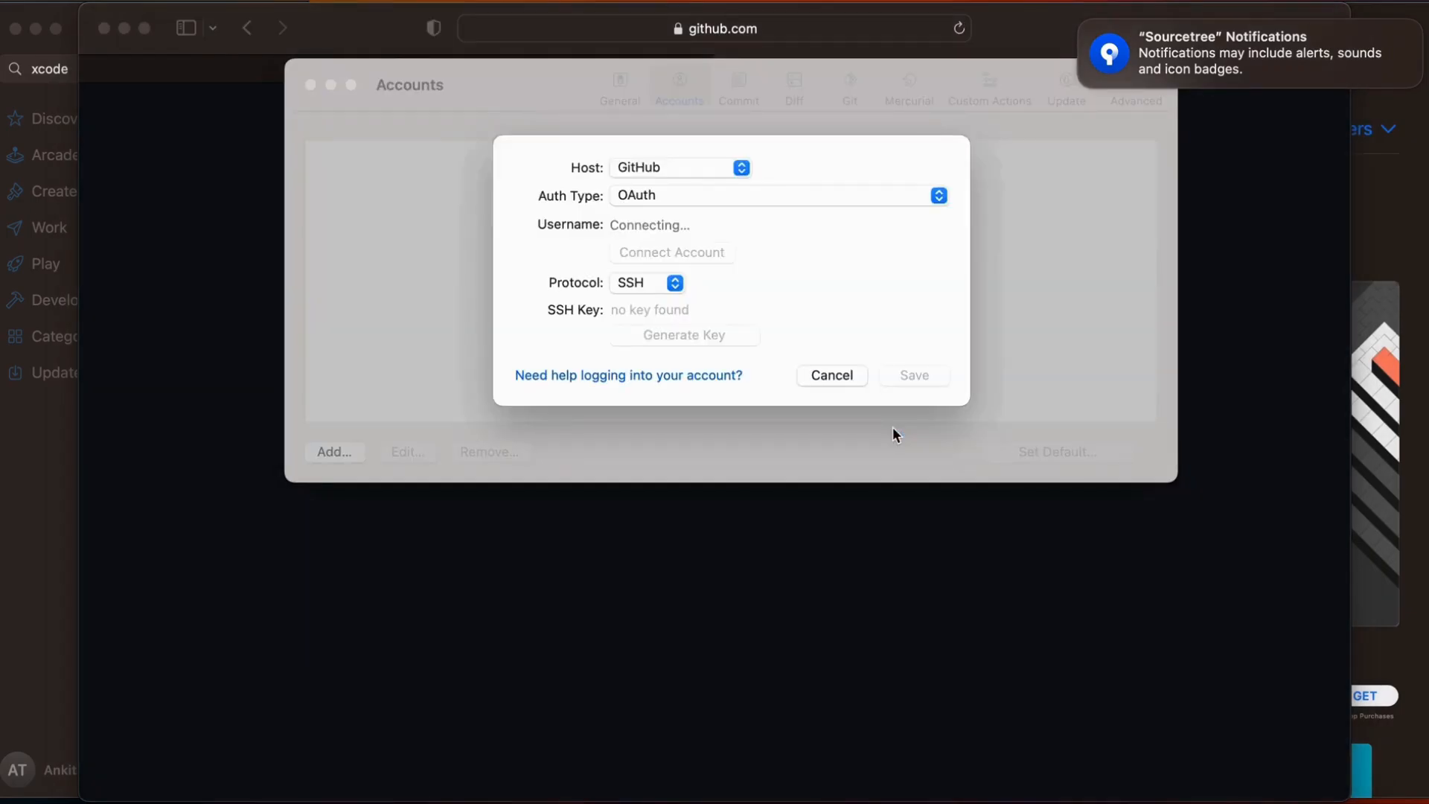
Save the GitHub account with HTTPS as its protocol and close the settings window
click(673, 282)
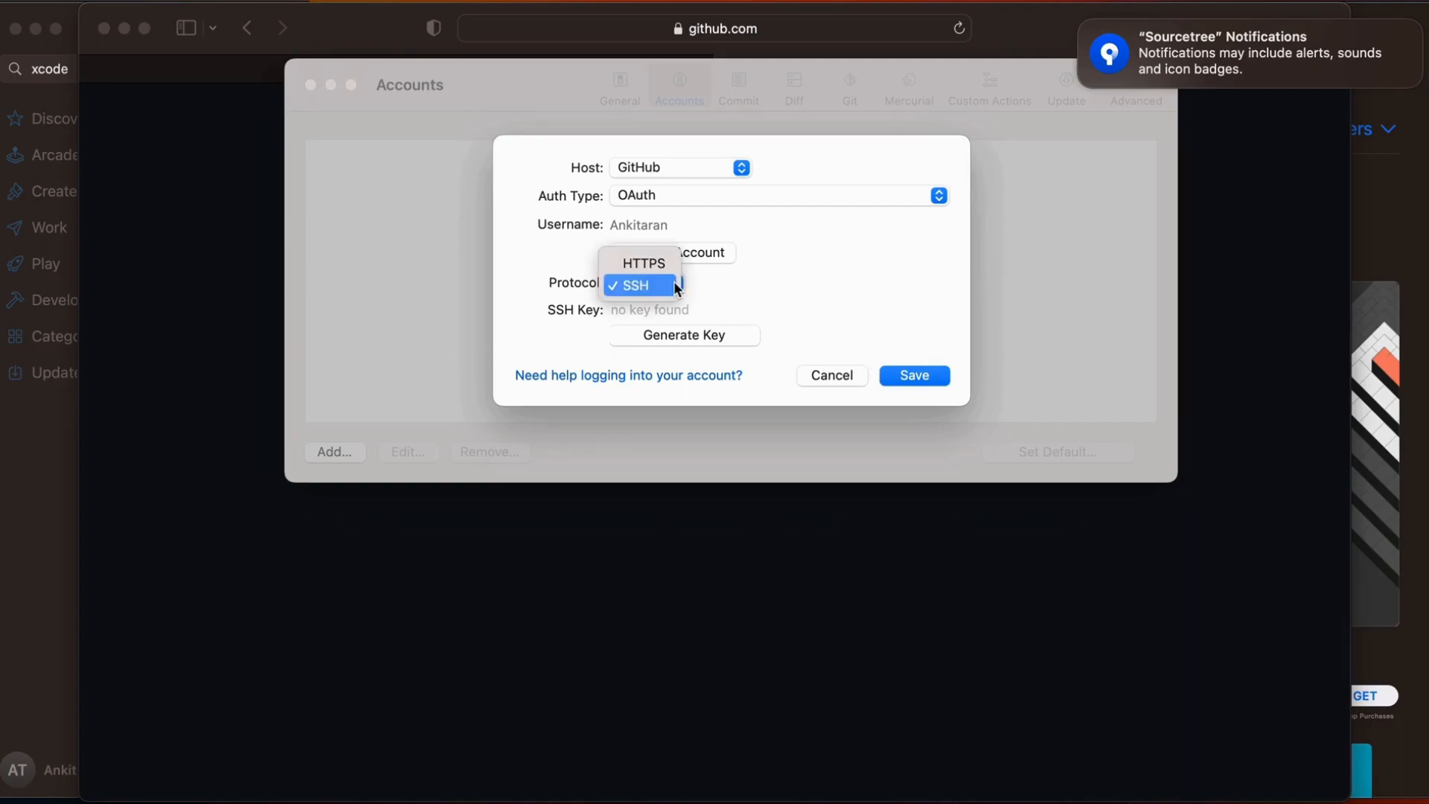
click(645, 263)
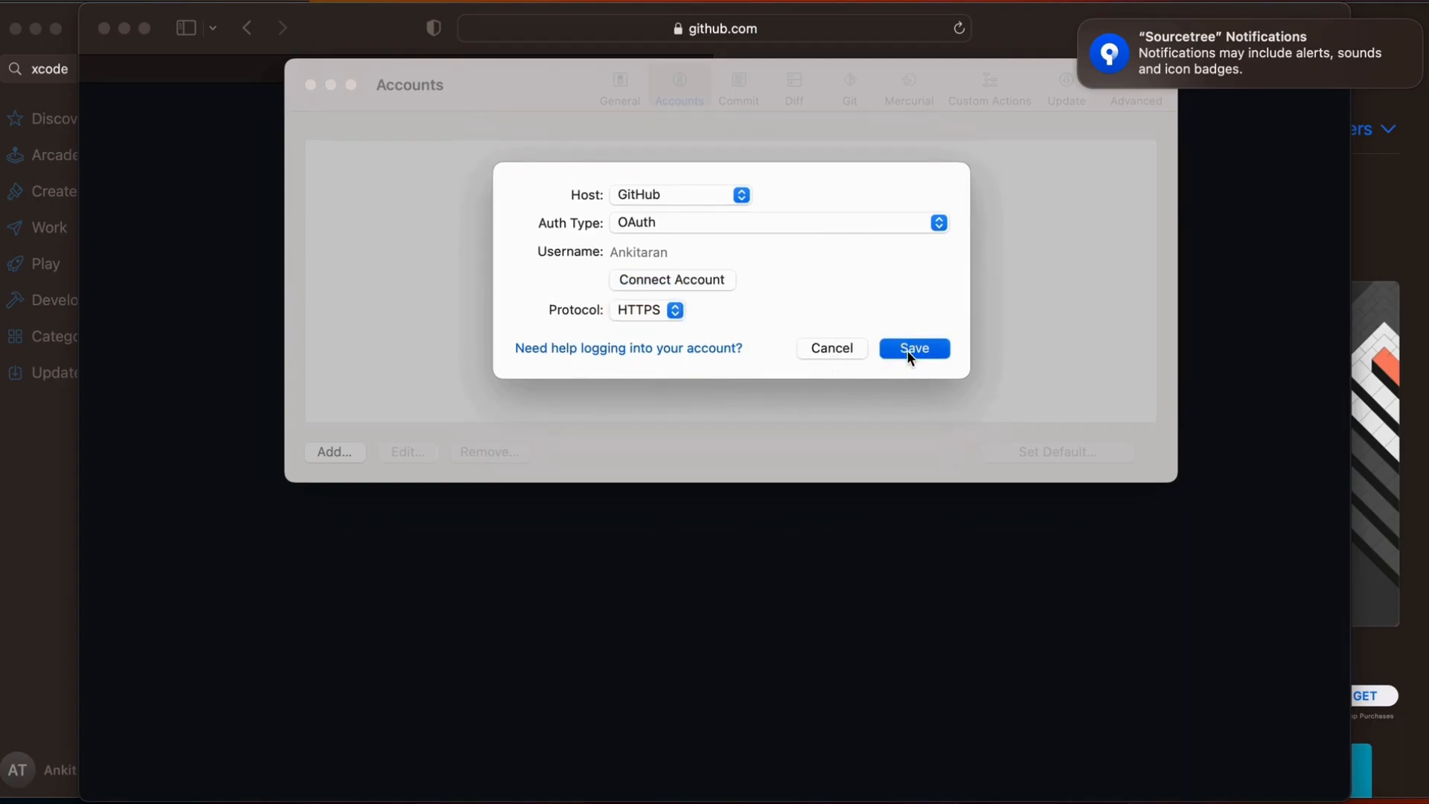
click(908, 354)
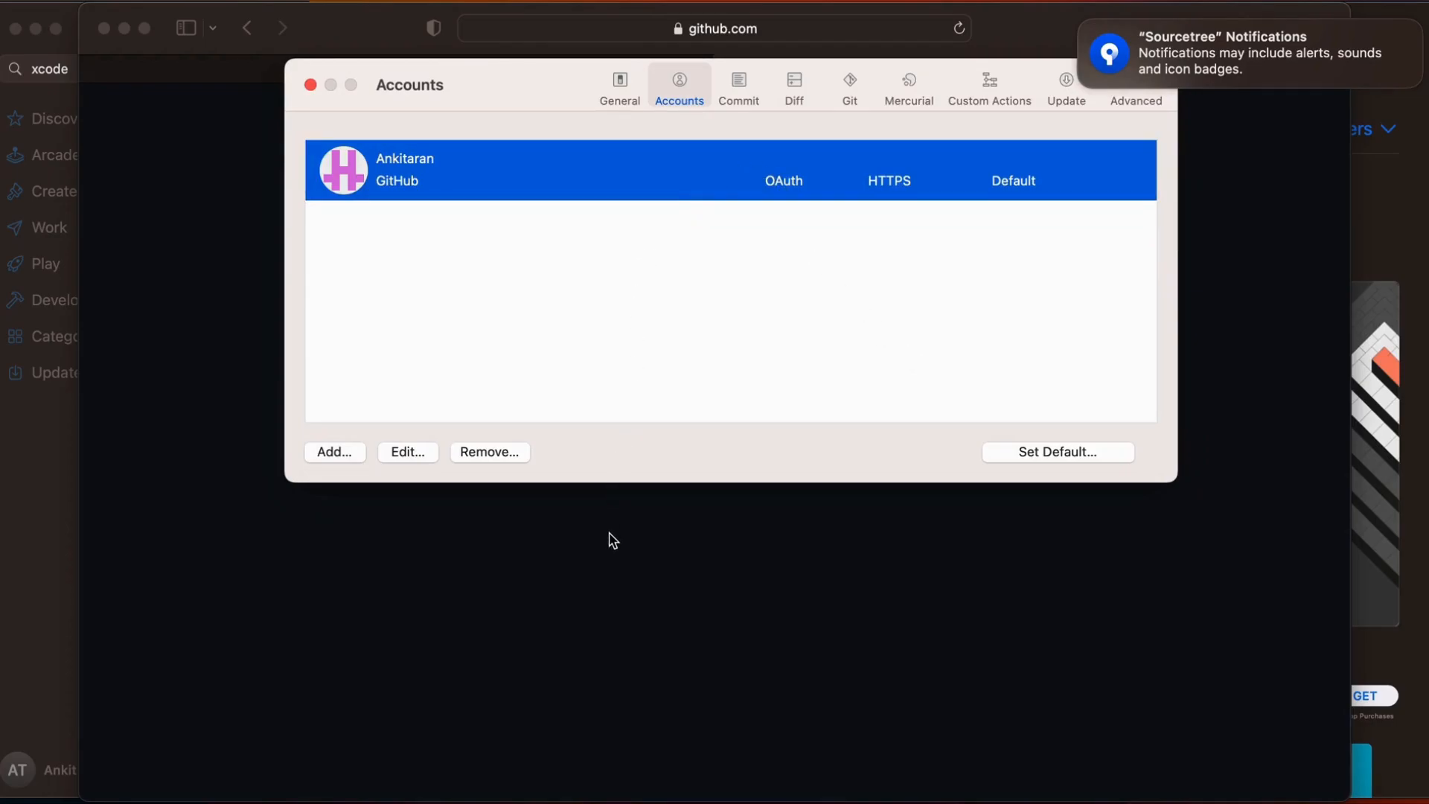
click(617, 83)
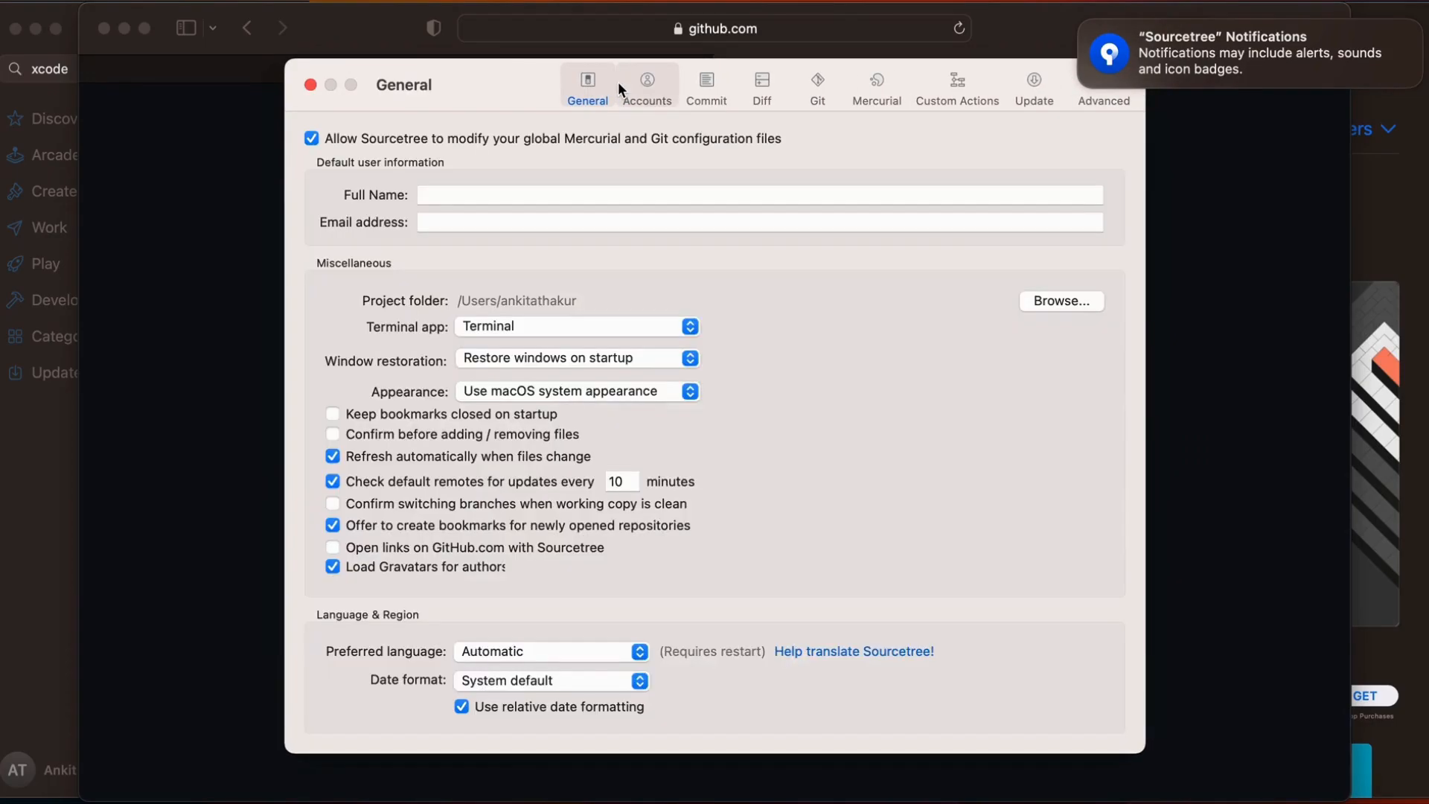
click(310, 84)
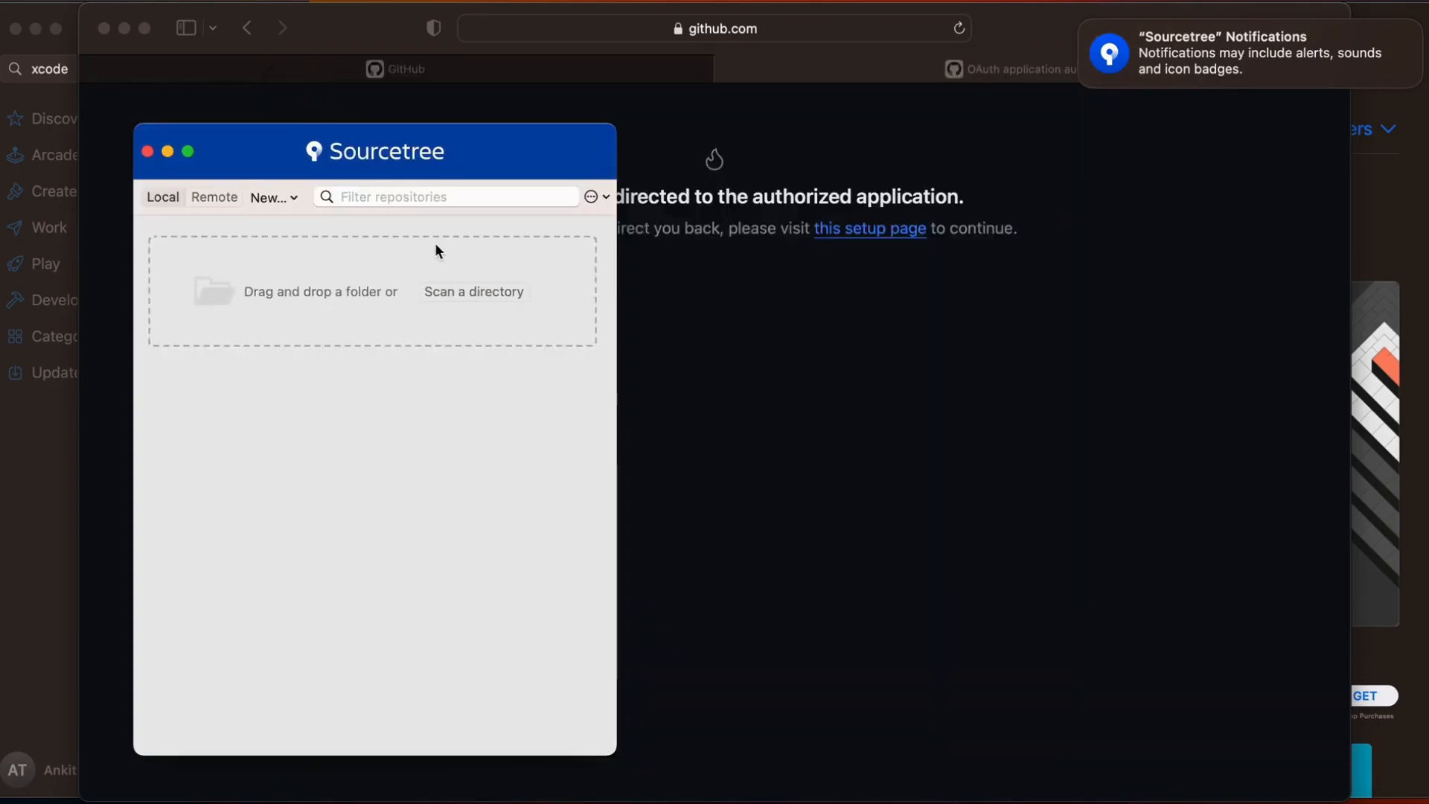
Switch to the GitHub dashboard in Safari and open the VIPER repository
click(756, 351)
click(548, 69)
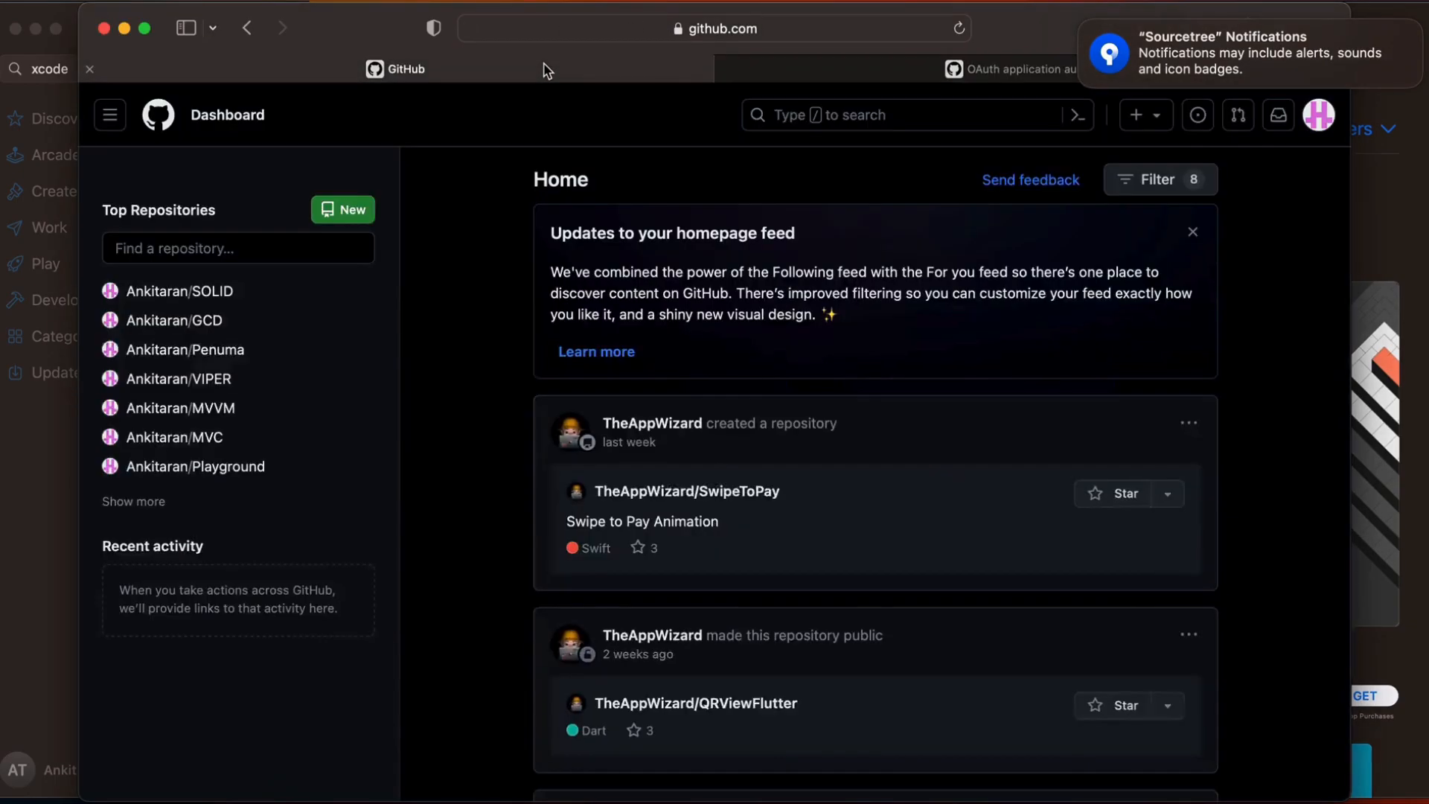
click(162, 381)
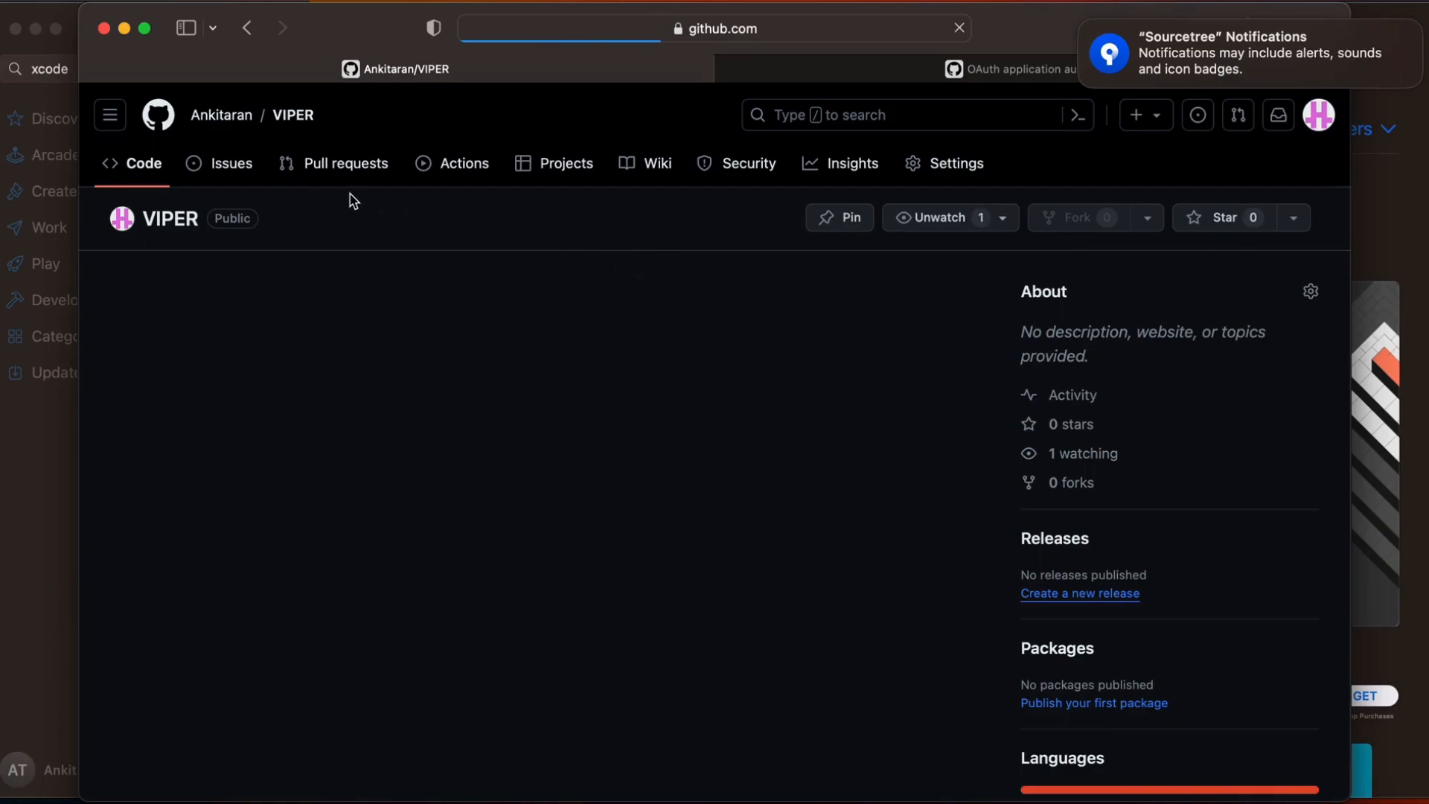
Copy the VIPER repository's HTTPS clone URL and switch to Sourcetree
click(939, 291)
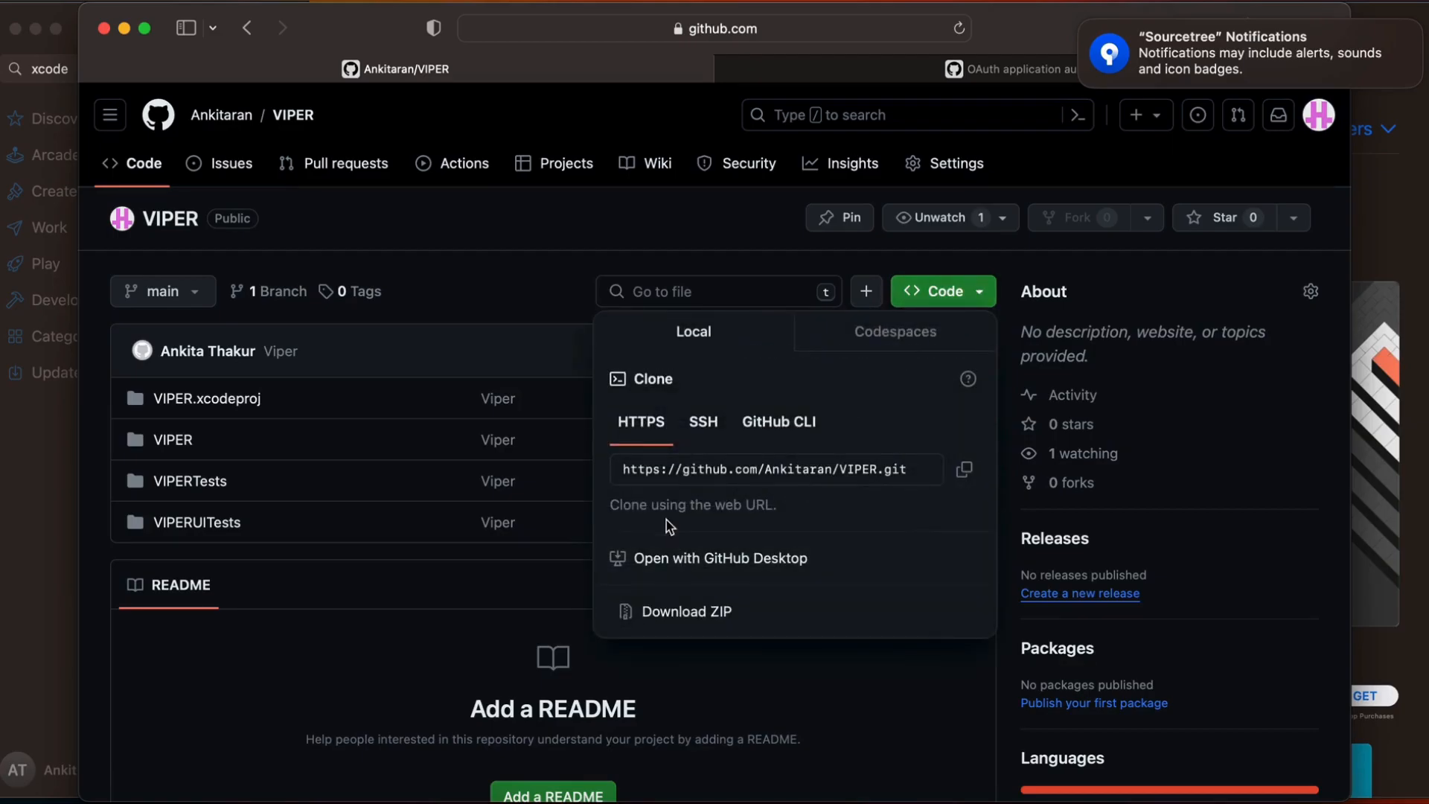
click(964, 473)
click(1155, 796)
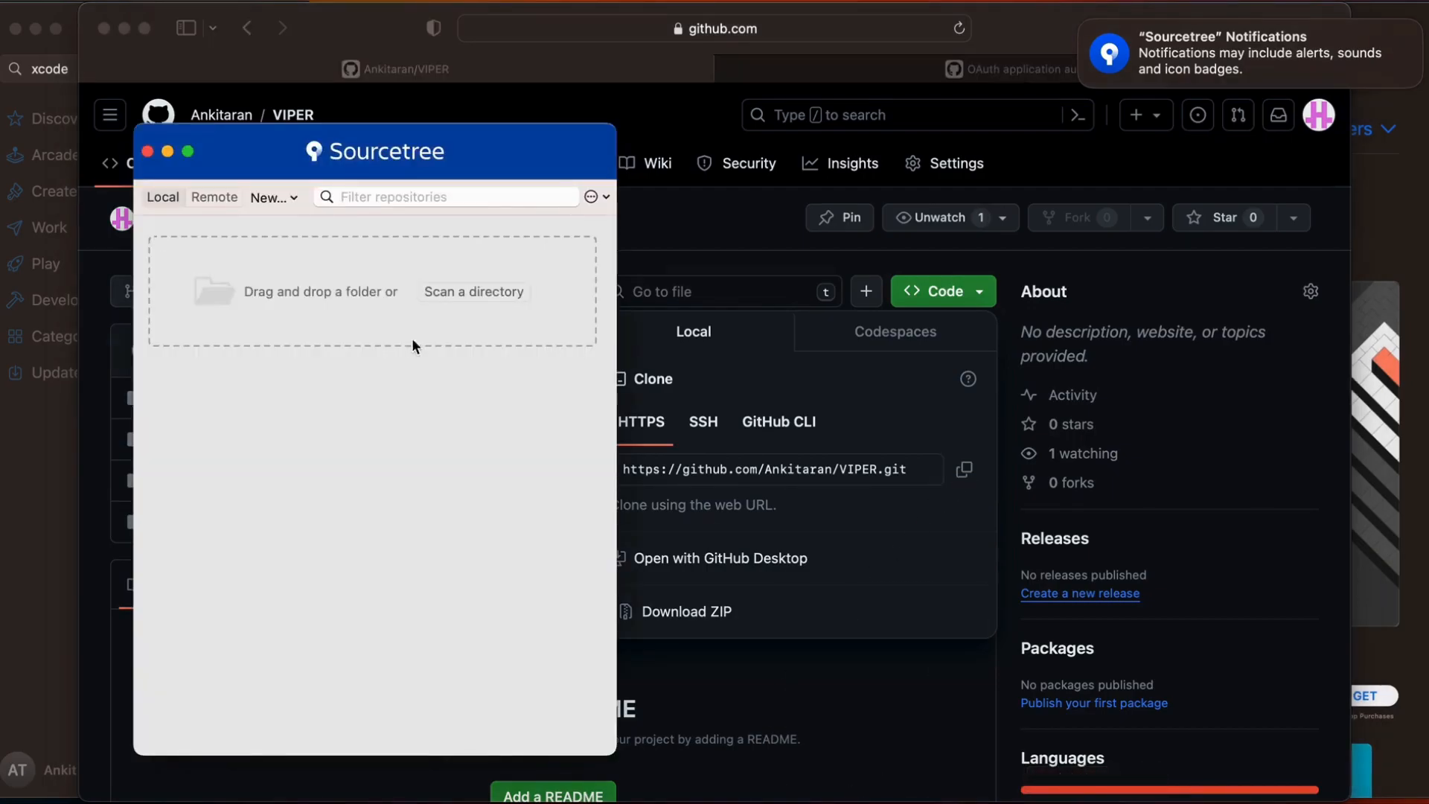
Clone the VIPER repository from the copied URL, with main as the checkout branch
click(265, 199)
click(288, 226)
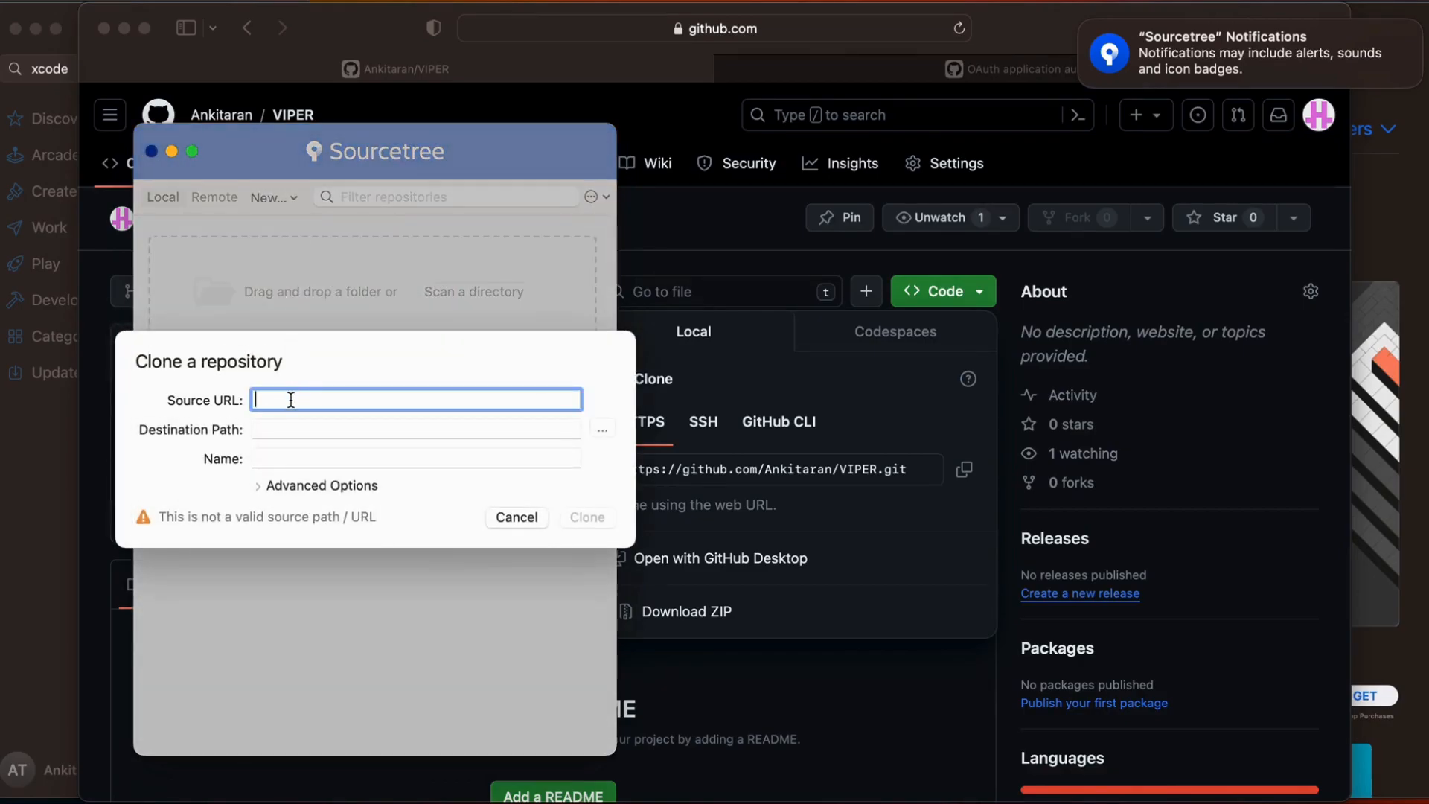
key(super+v)
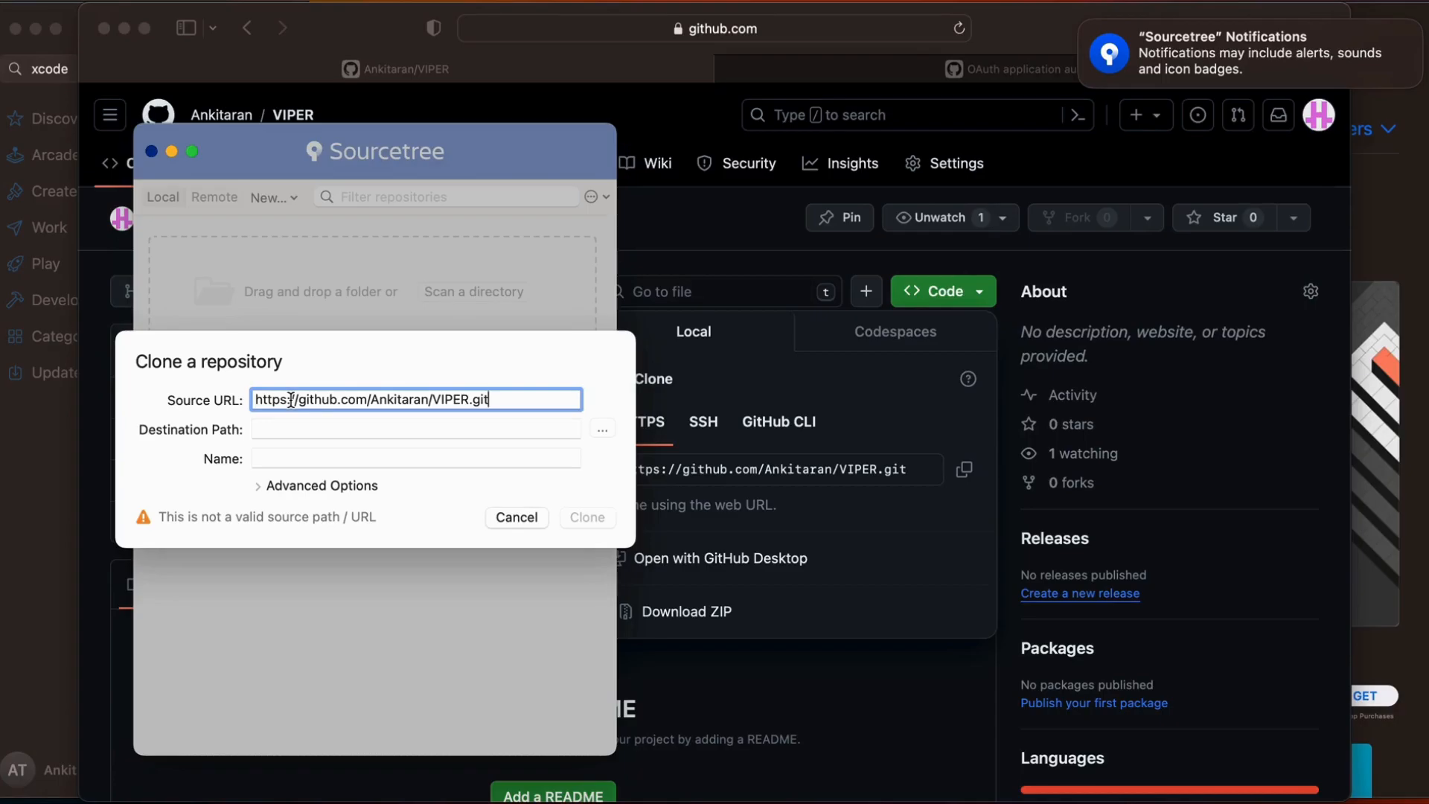
click(257, 486)
click(409, 485)
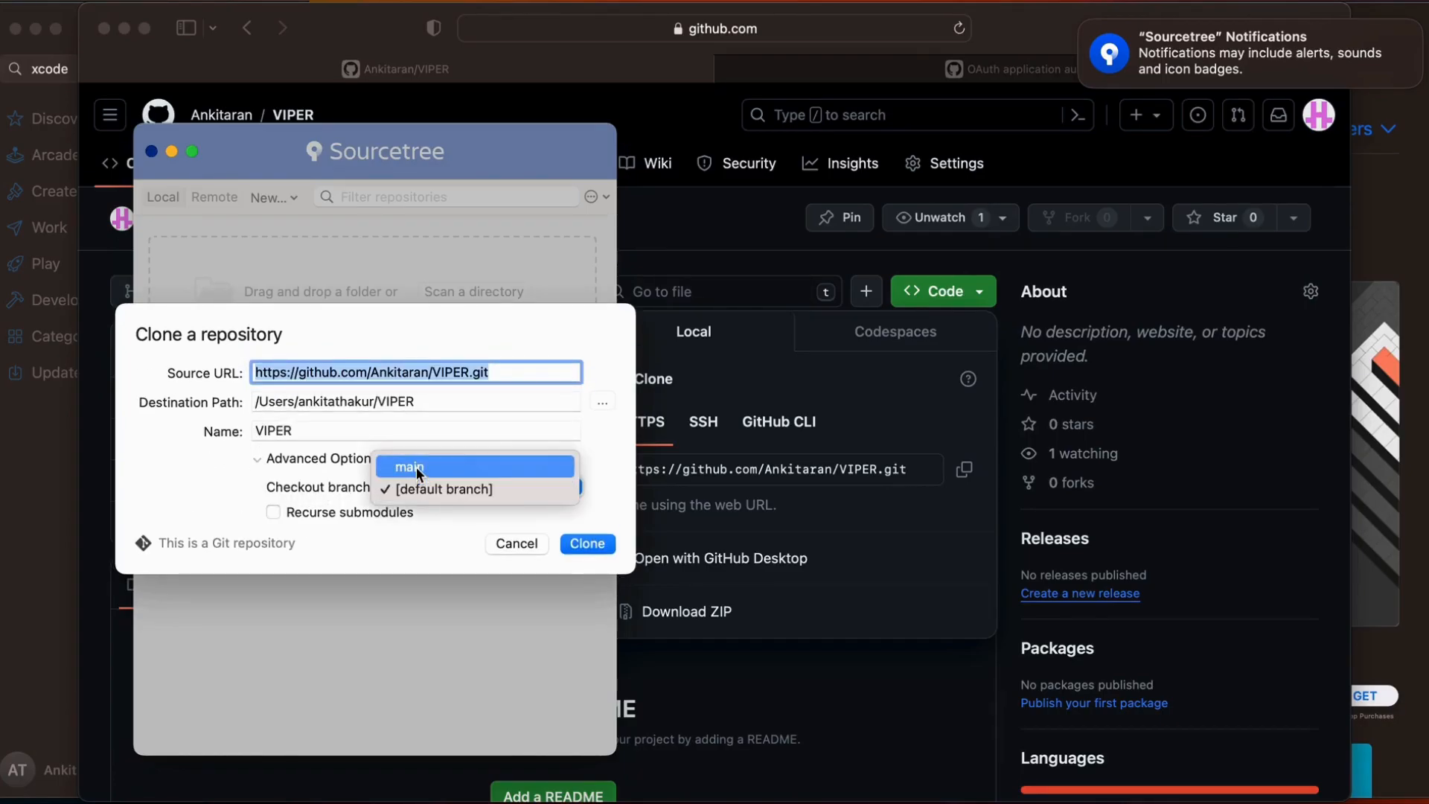
click(417, 467)
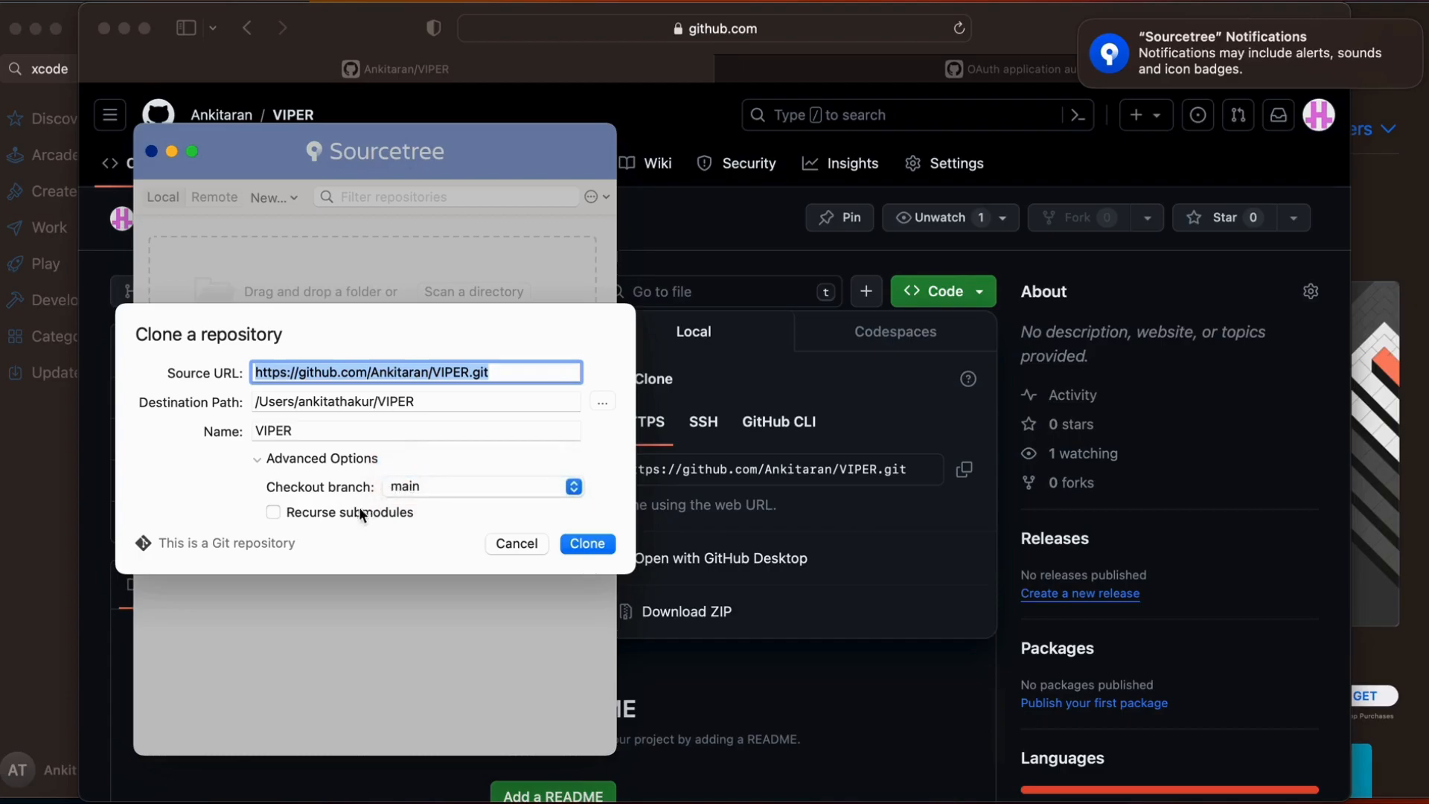
click(585, 544)
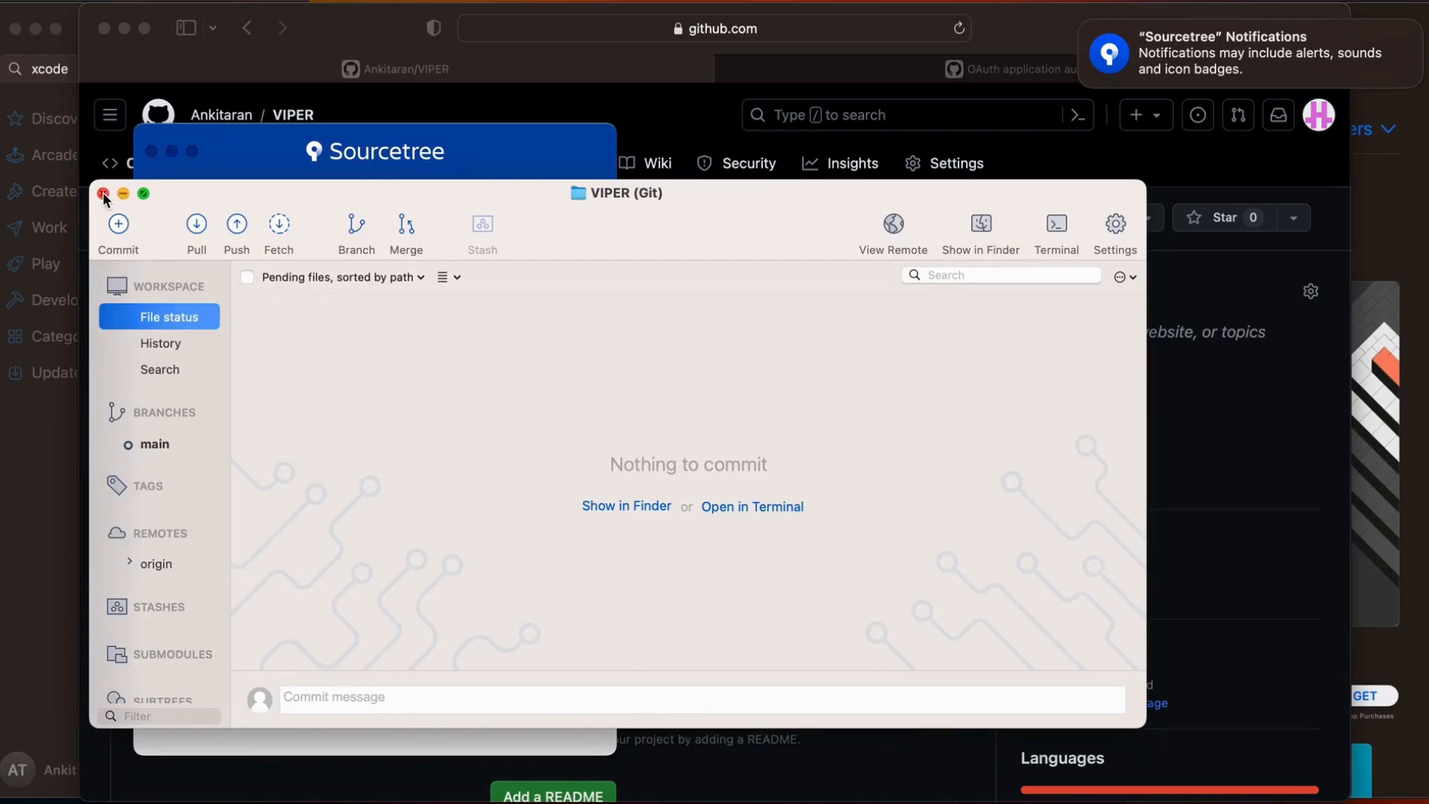
Reopen the VIPER repository window, look through its commit history, search and file status views, and close it
click(103, 192)
double_click(247, 252)
click(163, 343)
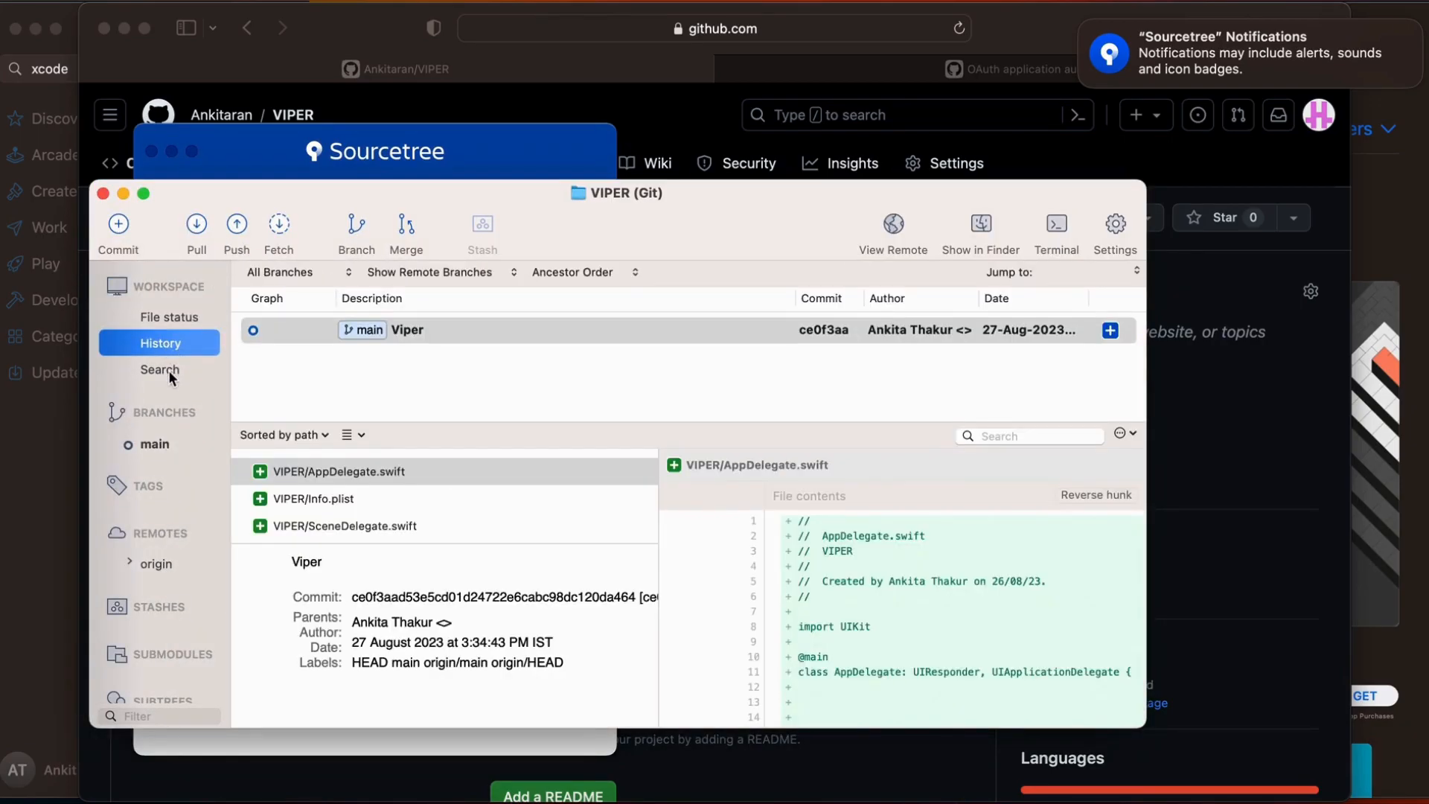
scroll(316, 511, down, 5)
scroll(315, 509, down, 3)
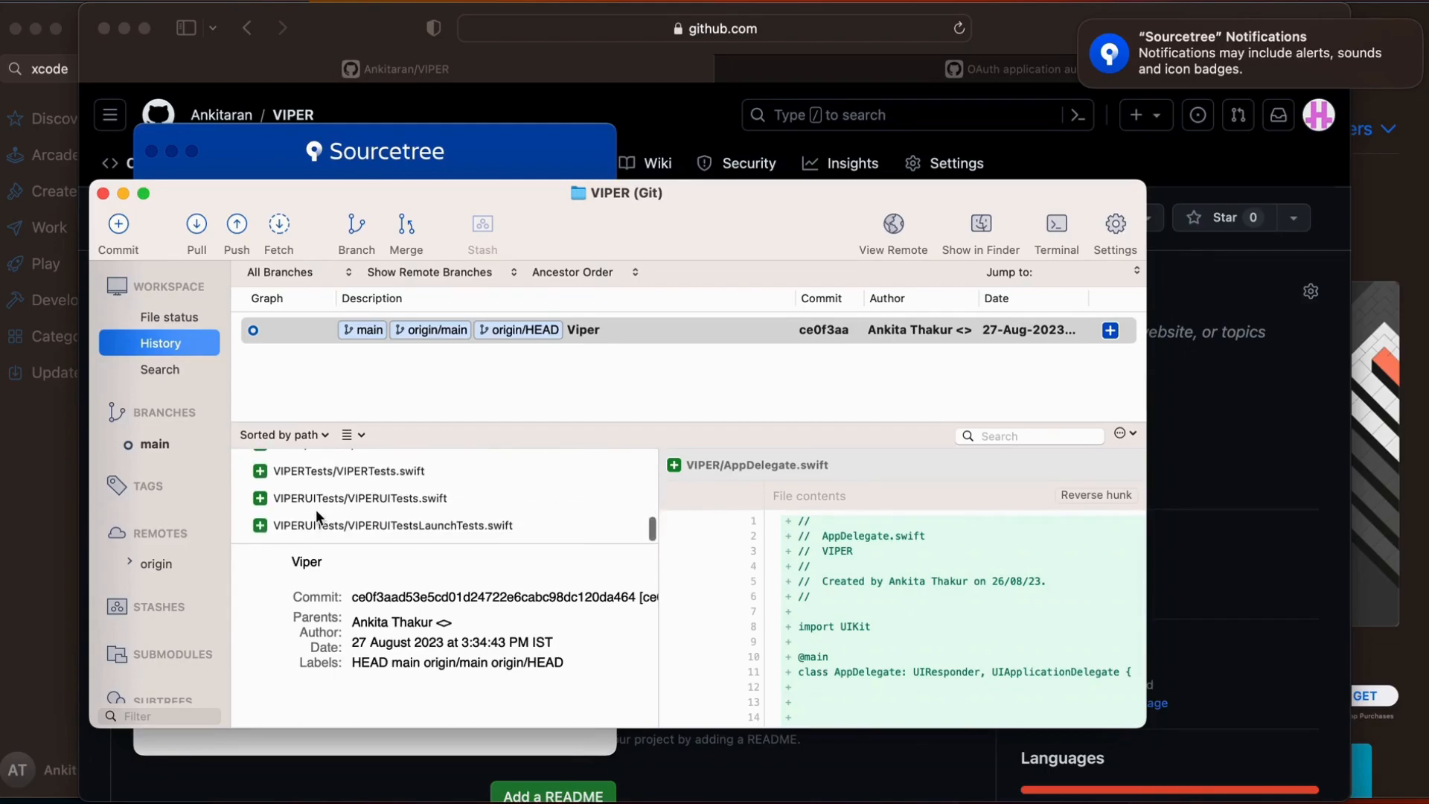
click(157, 370)
click(176, 313)
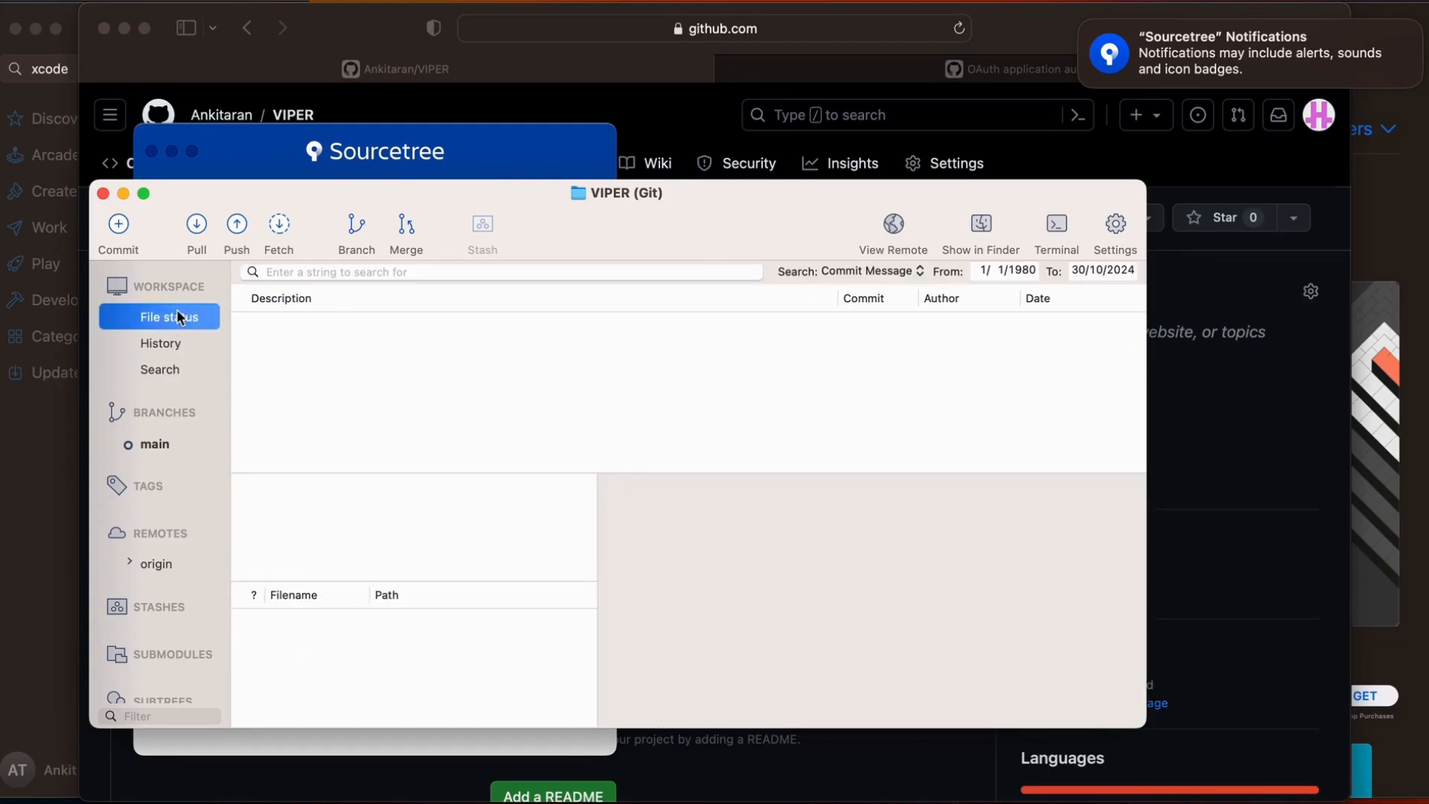
click(102, 194)
Show the cloned VIPER repository in Finder and open its folder
right_click(210, 256)
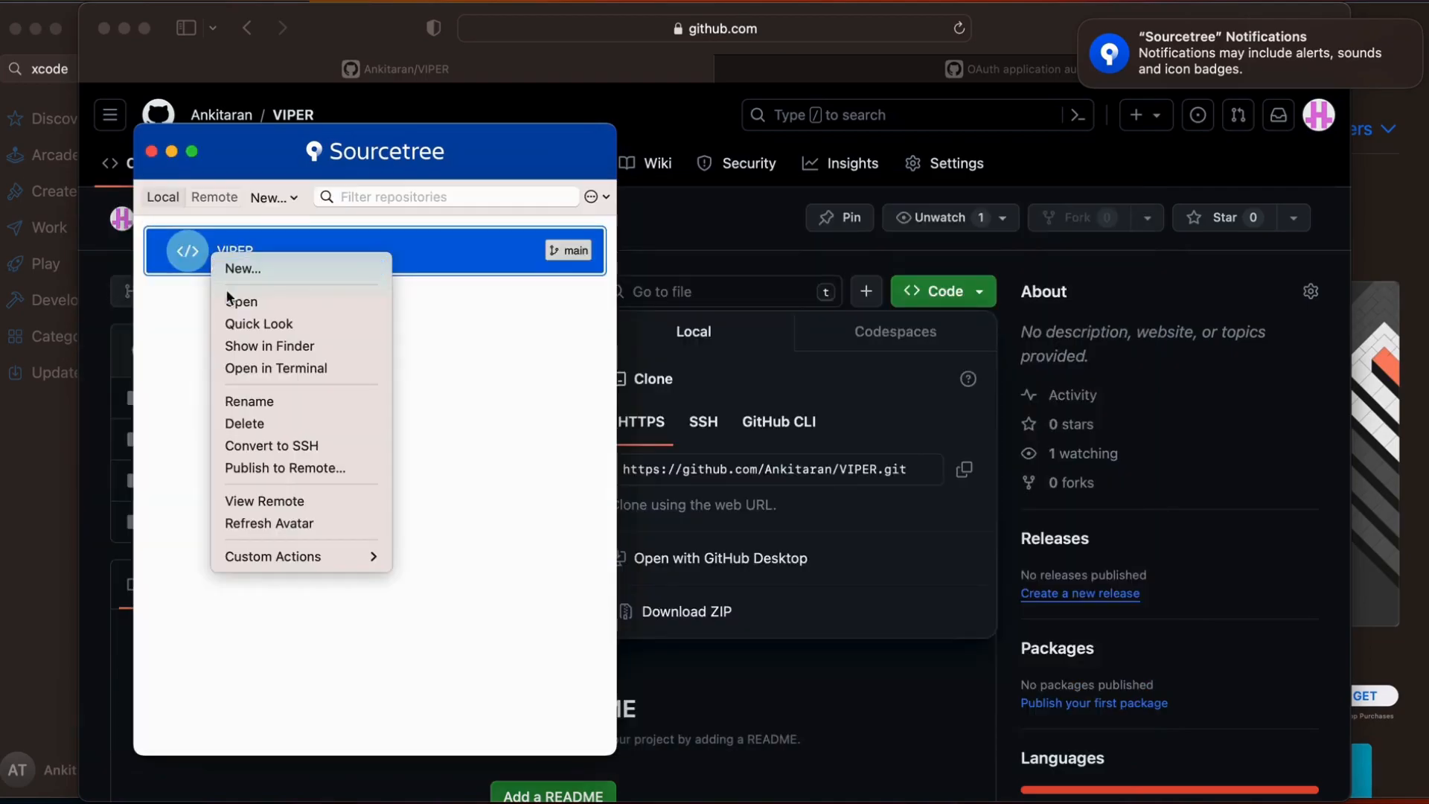
click(239, 344)
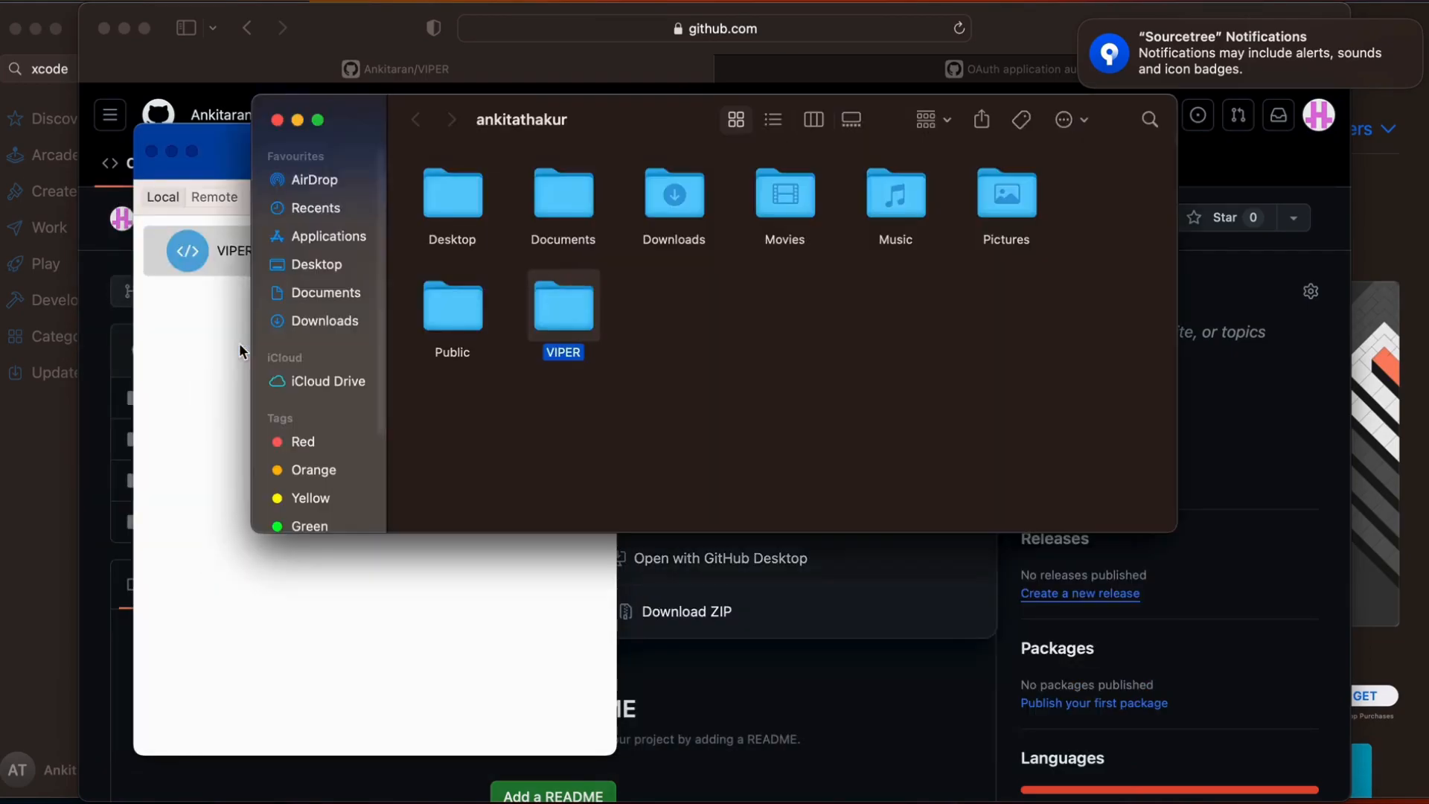
double_click(575, 332)
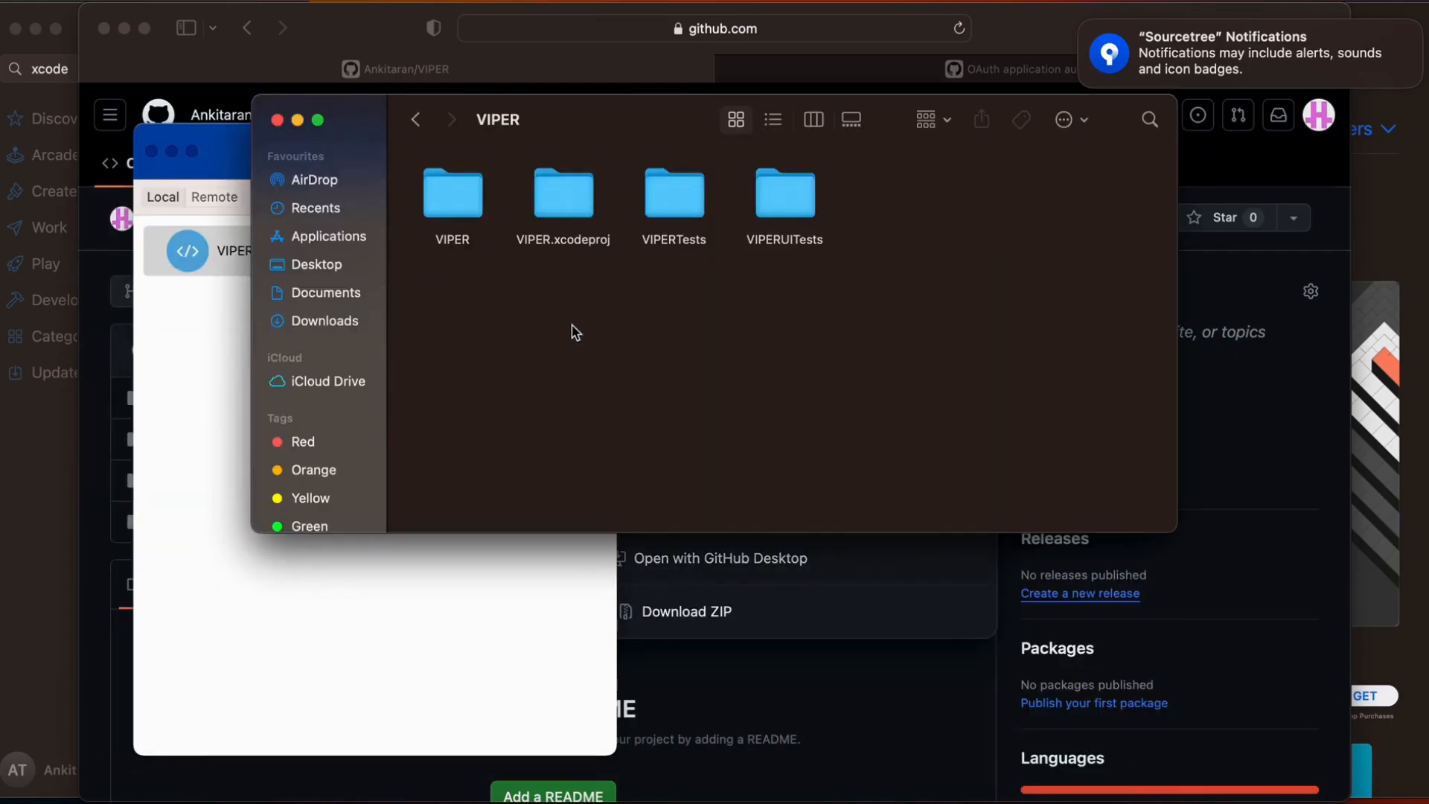
Look inside the VIPER.xcodeproj folder and return to the repository folder
click(463, 216)
click(583, 205)
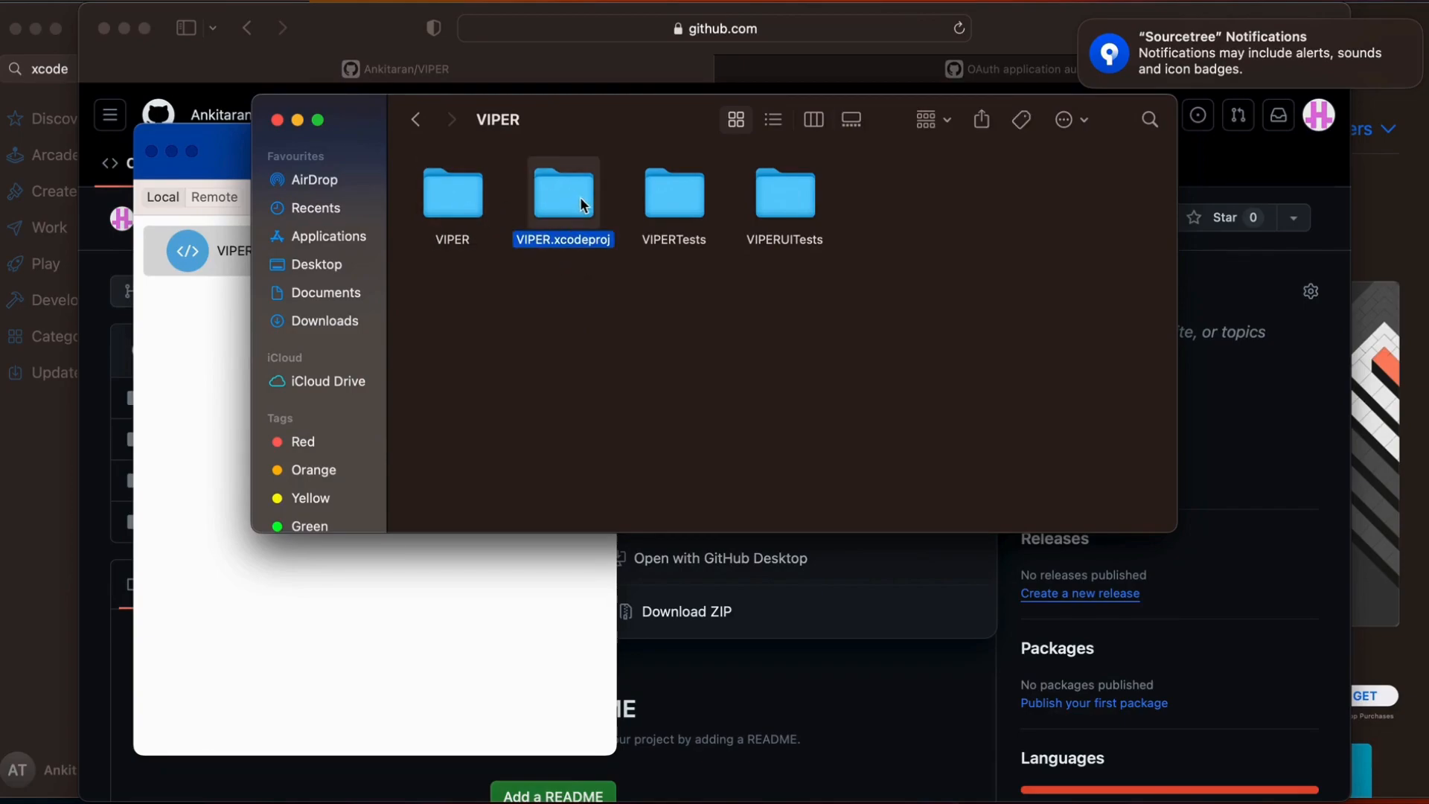
double_click(583, 205)
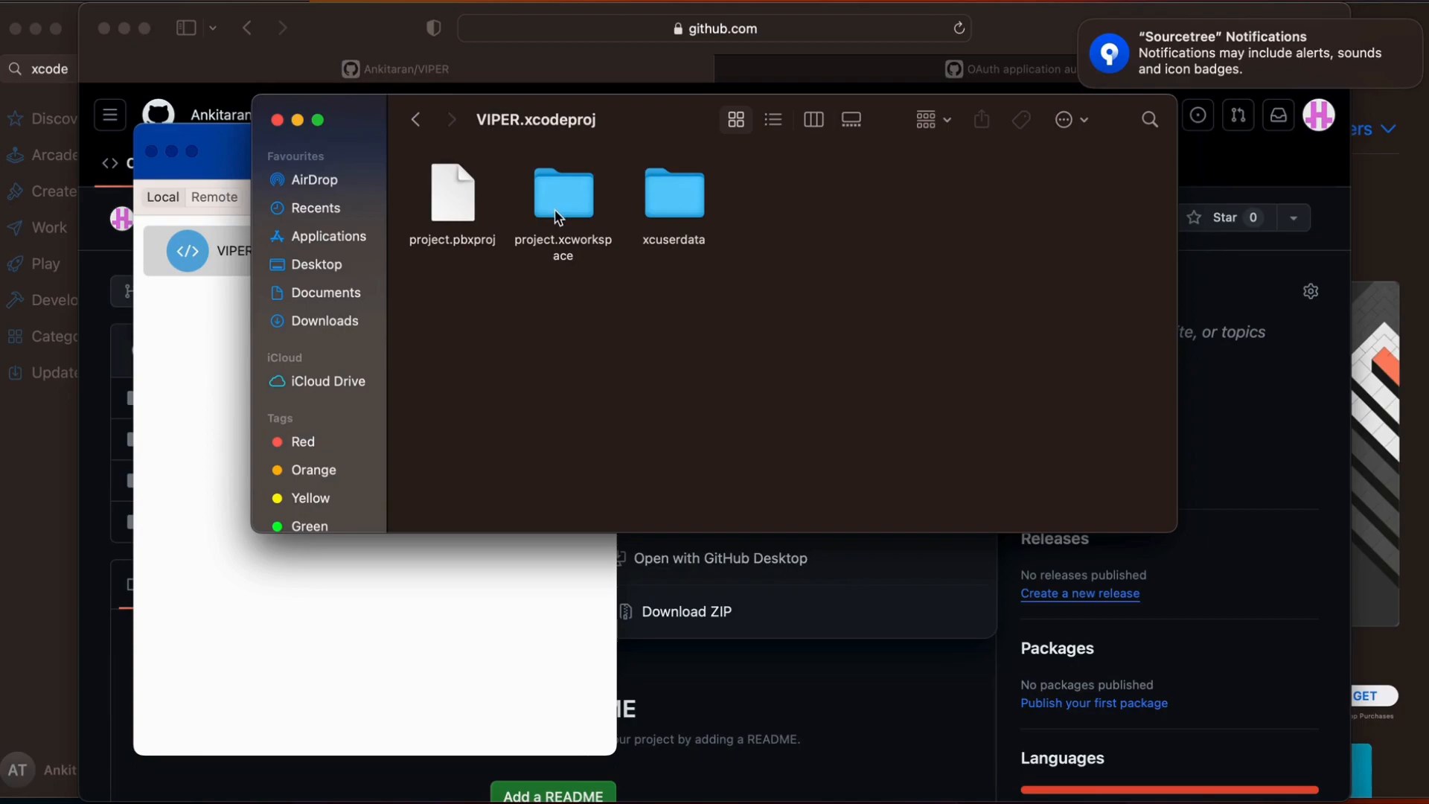
click(416, 120)
Open TaskPresenter.swift from the TaskList folder inside the inner VIPER folder
click(456, 220)
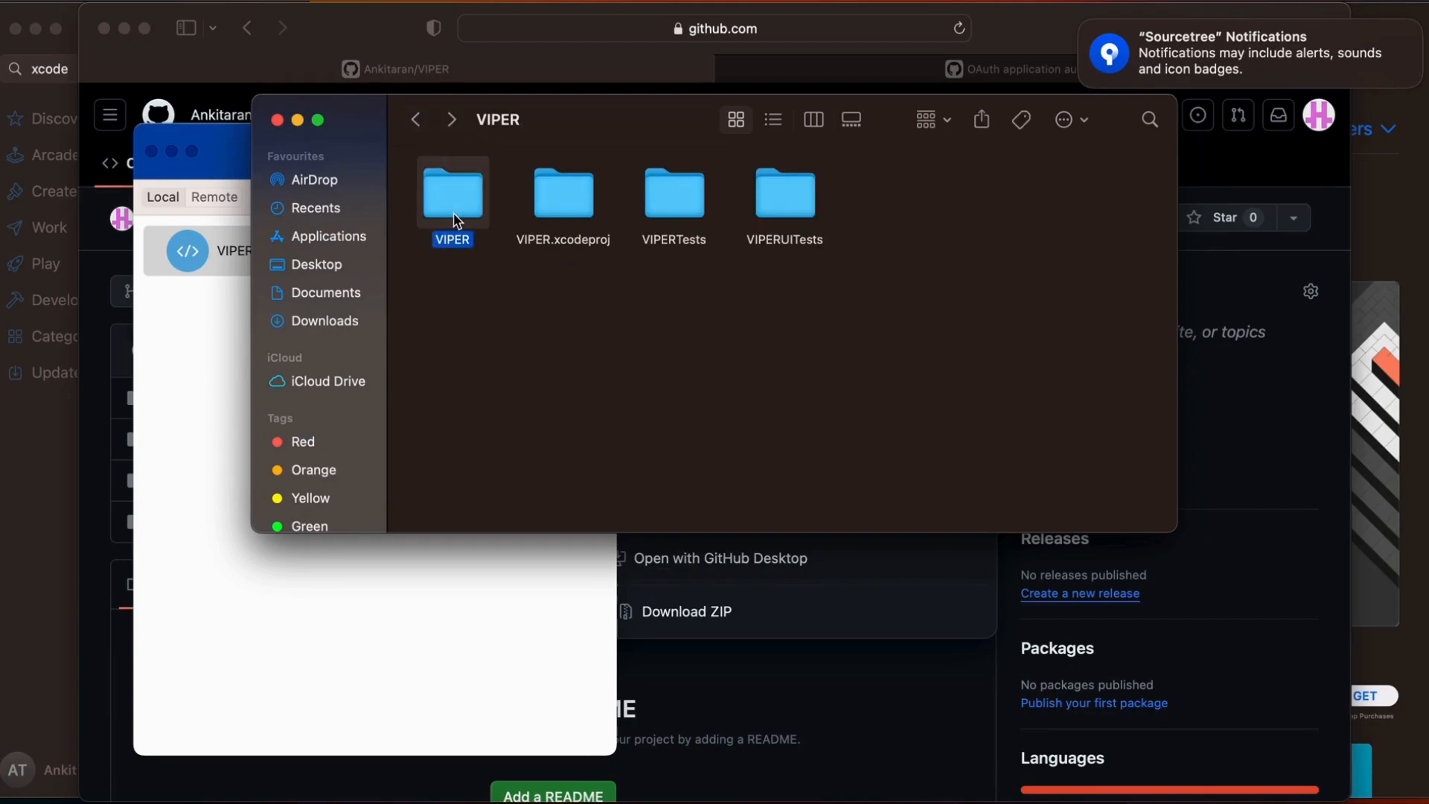
double_click(456, 220)
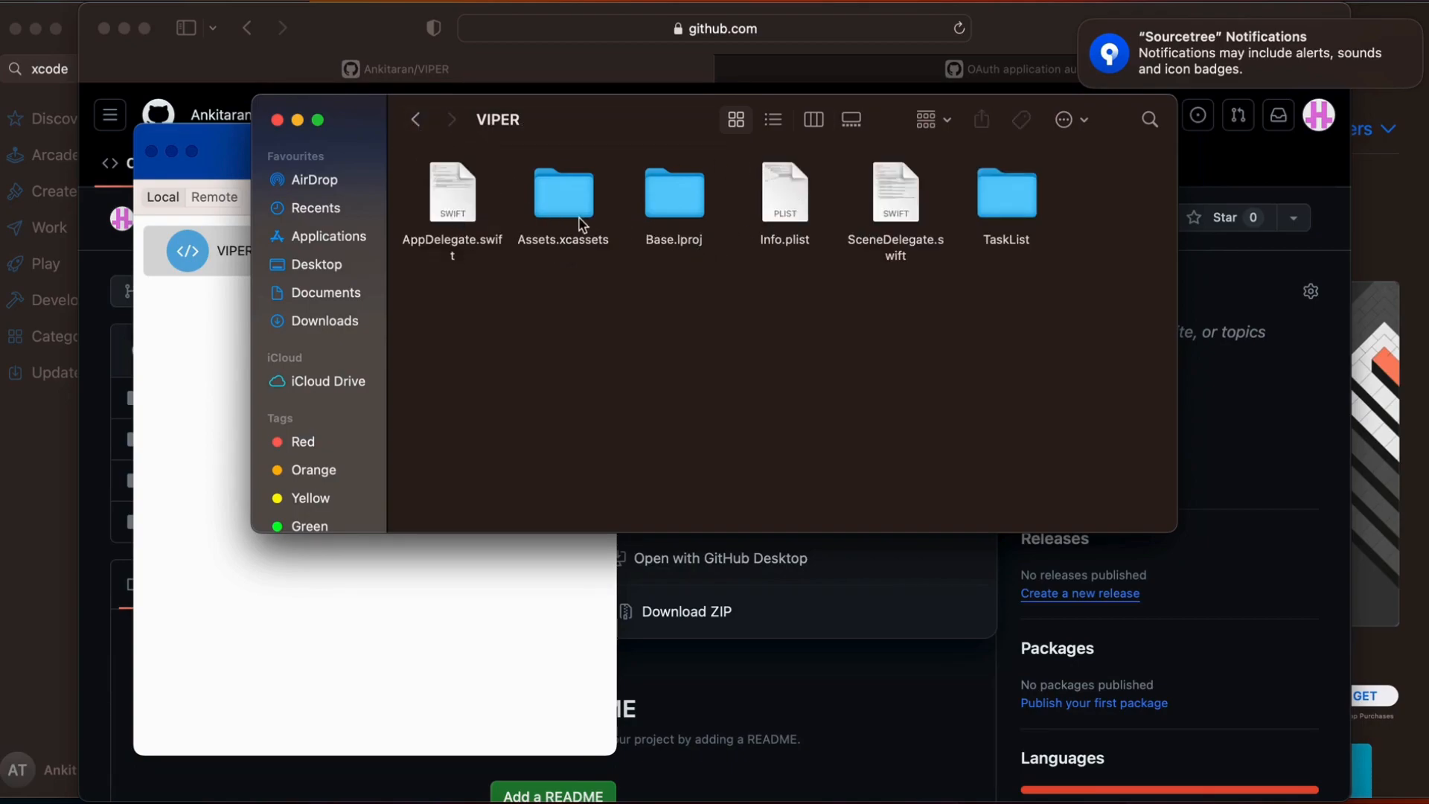
click(987, 206)
double_click(987, 206)
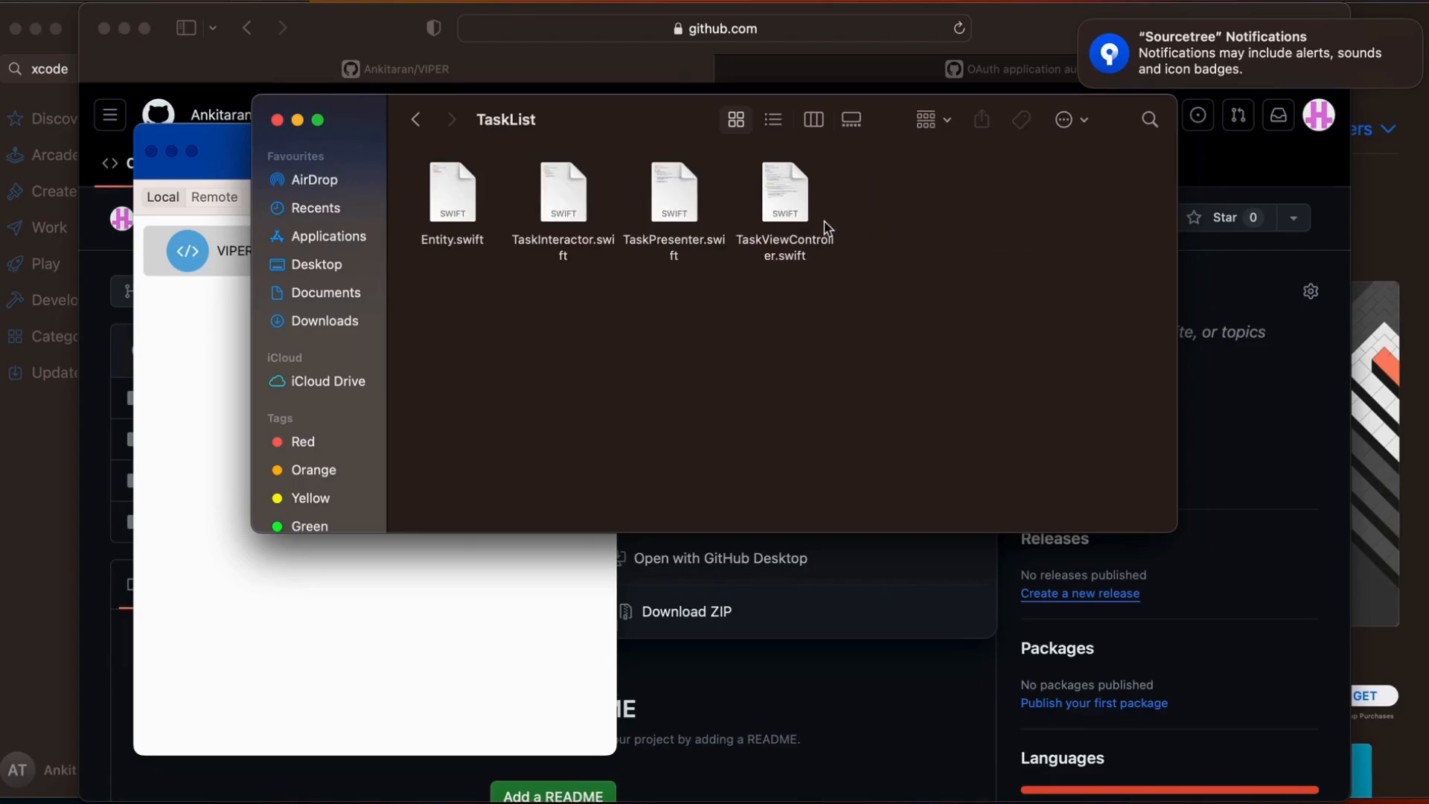
click(681, 216)
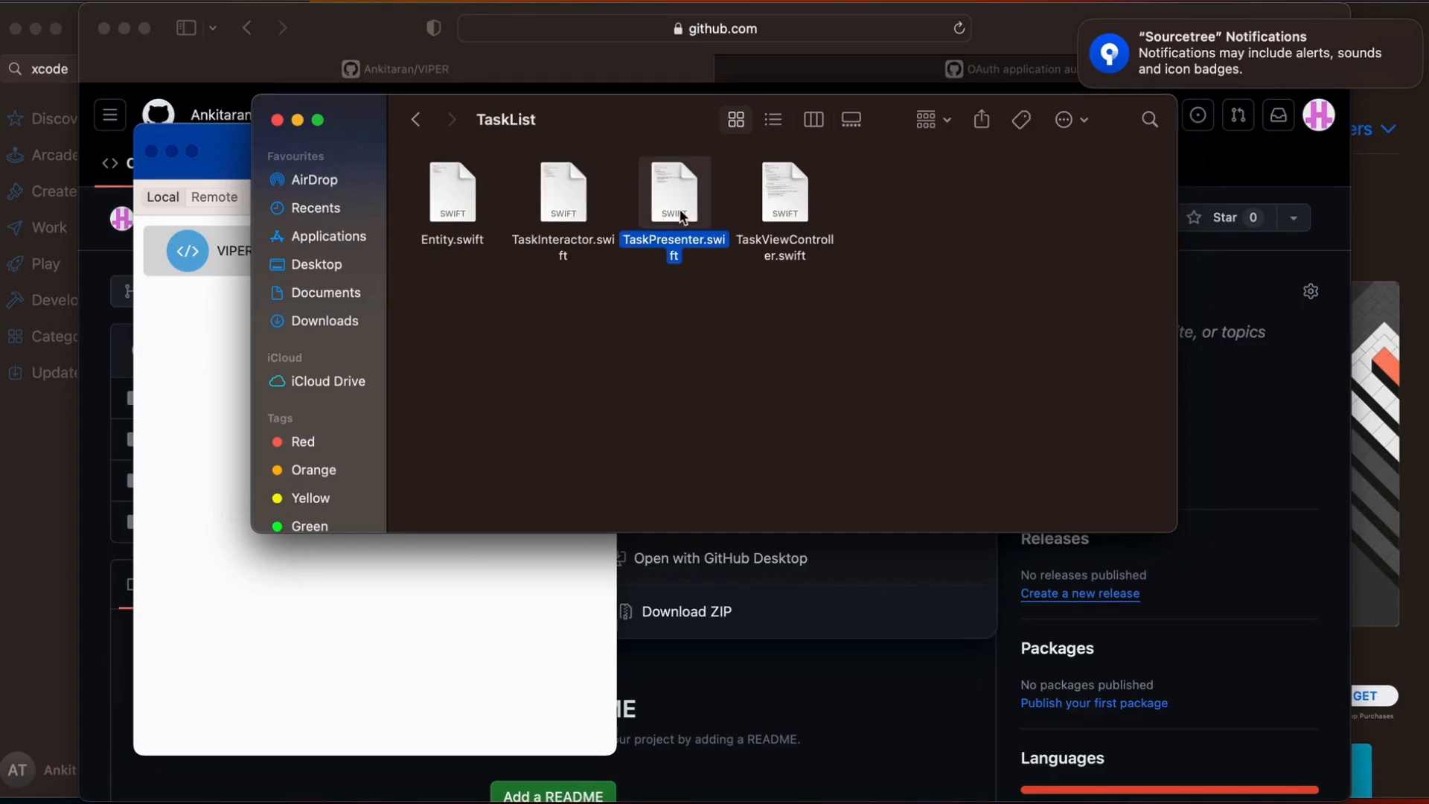
double_click(682, 216)
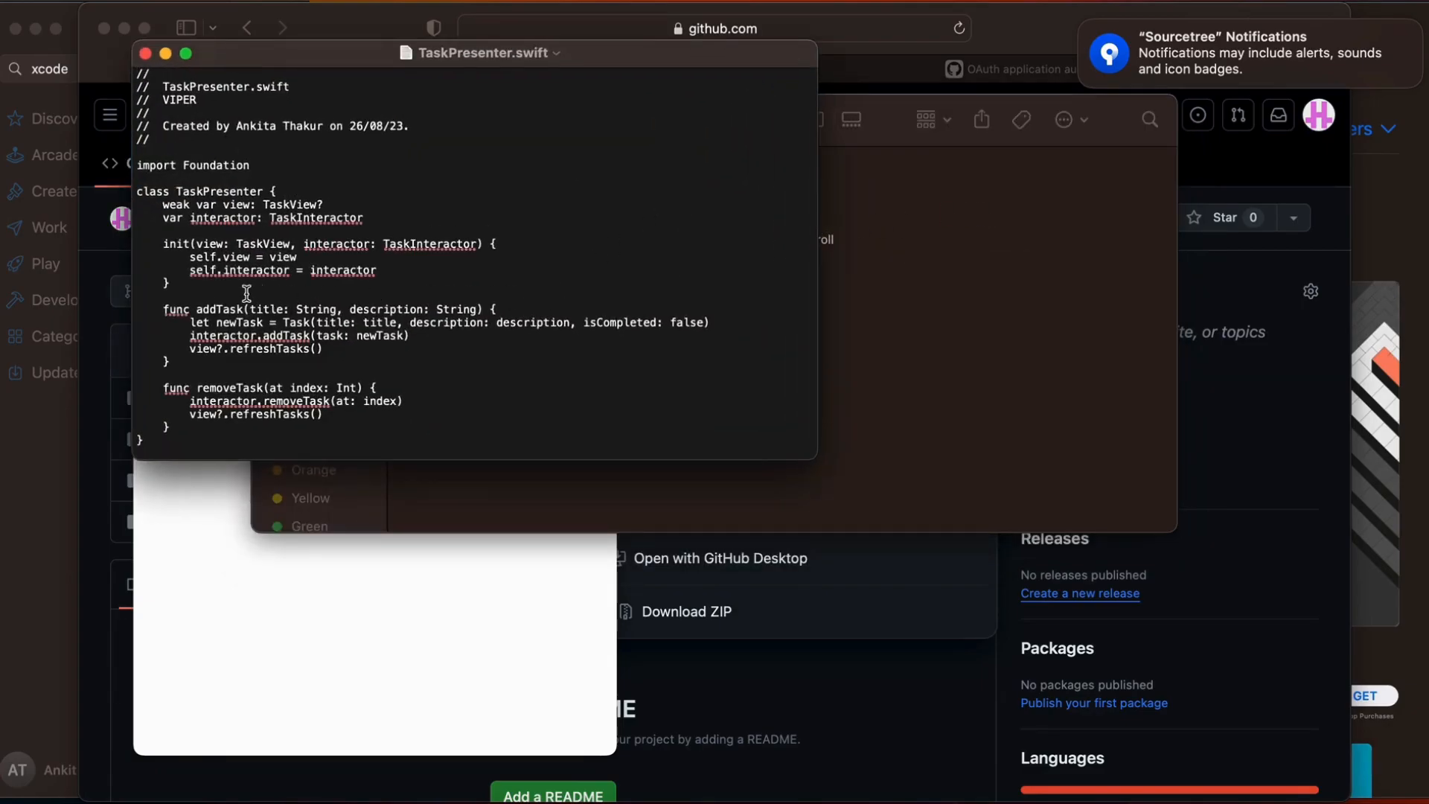
Insert extra blank lines before the addTask function and before and after the removeTask function, and close the file
key(Return)
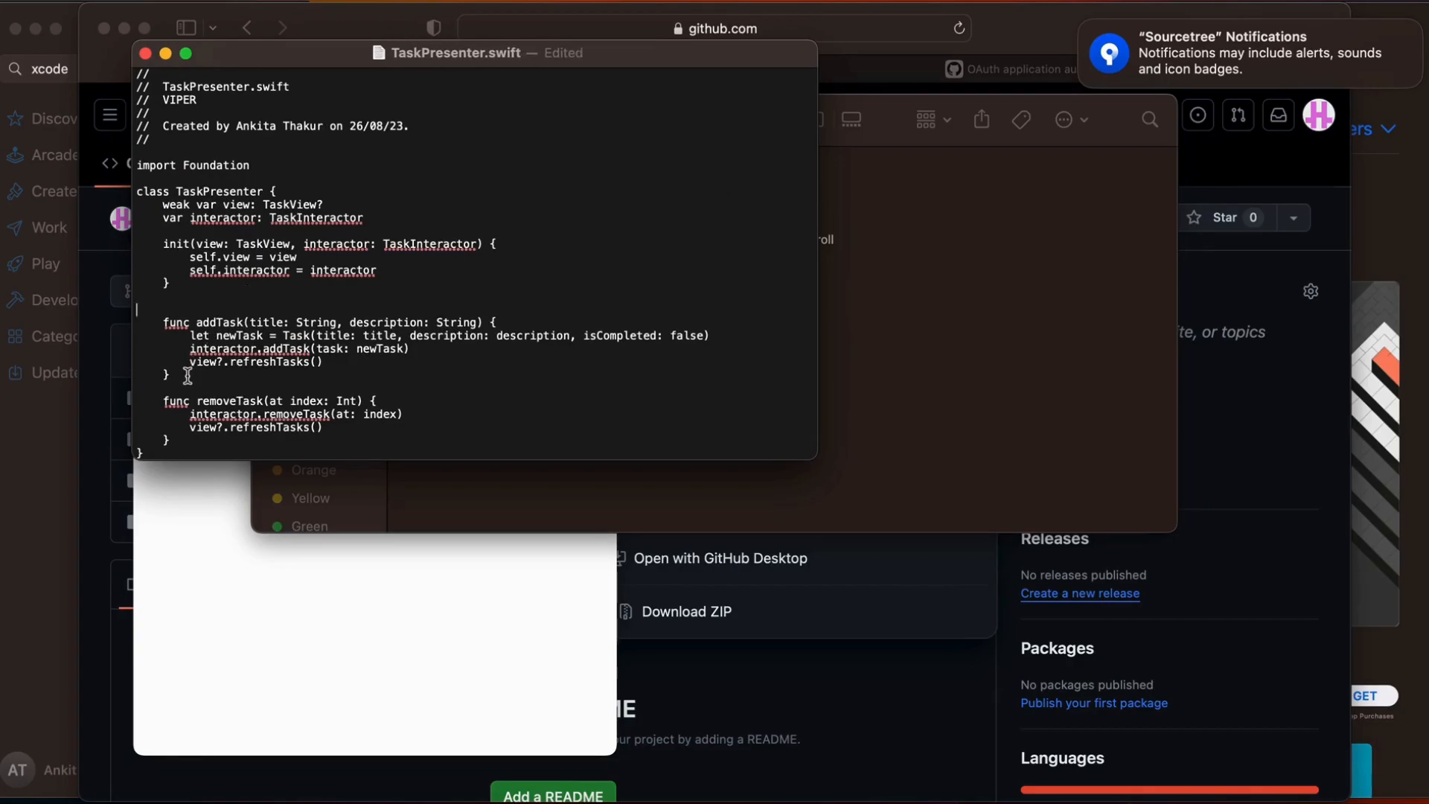
key(Return)
scroll(186, 387, down, 2)
click(179, 426)
key(Return)
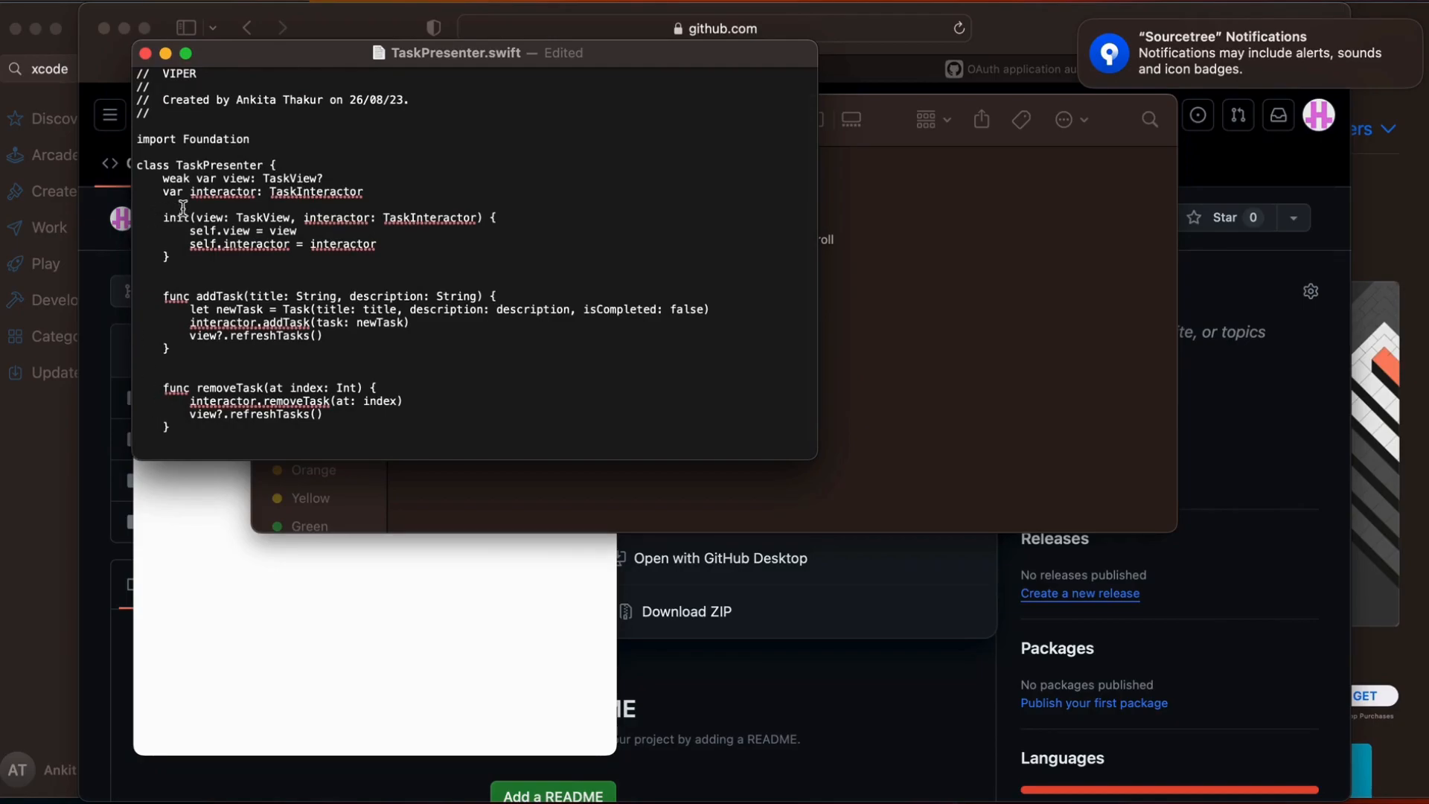
click(146, 54)
Switch to Sourcetree, start a commit in the VIPER repository and fill in the committer's e-mail
click(192, 326)
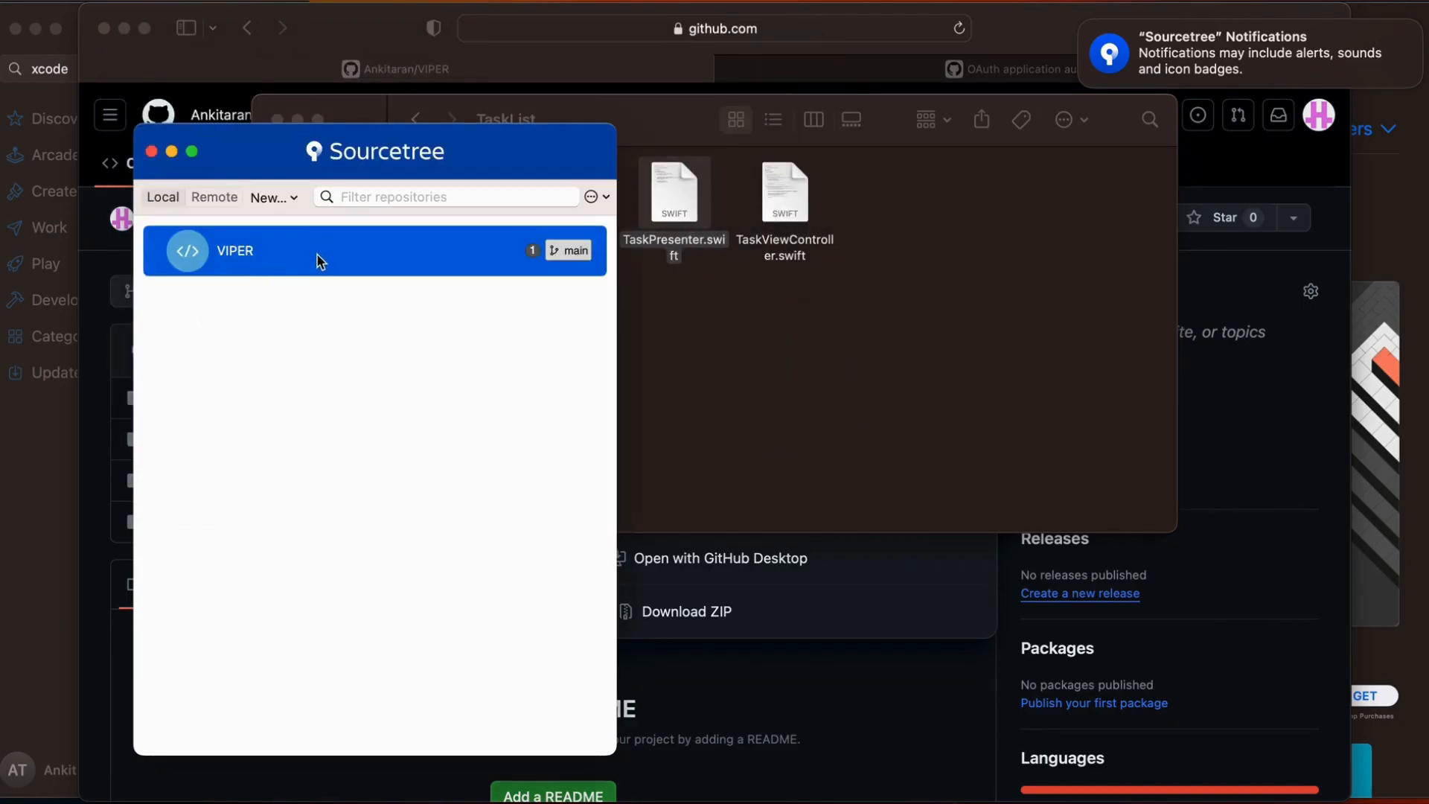
double_click(318, 260)
click(119, 244)
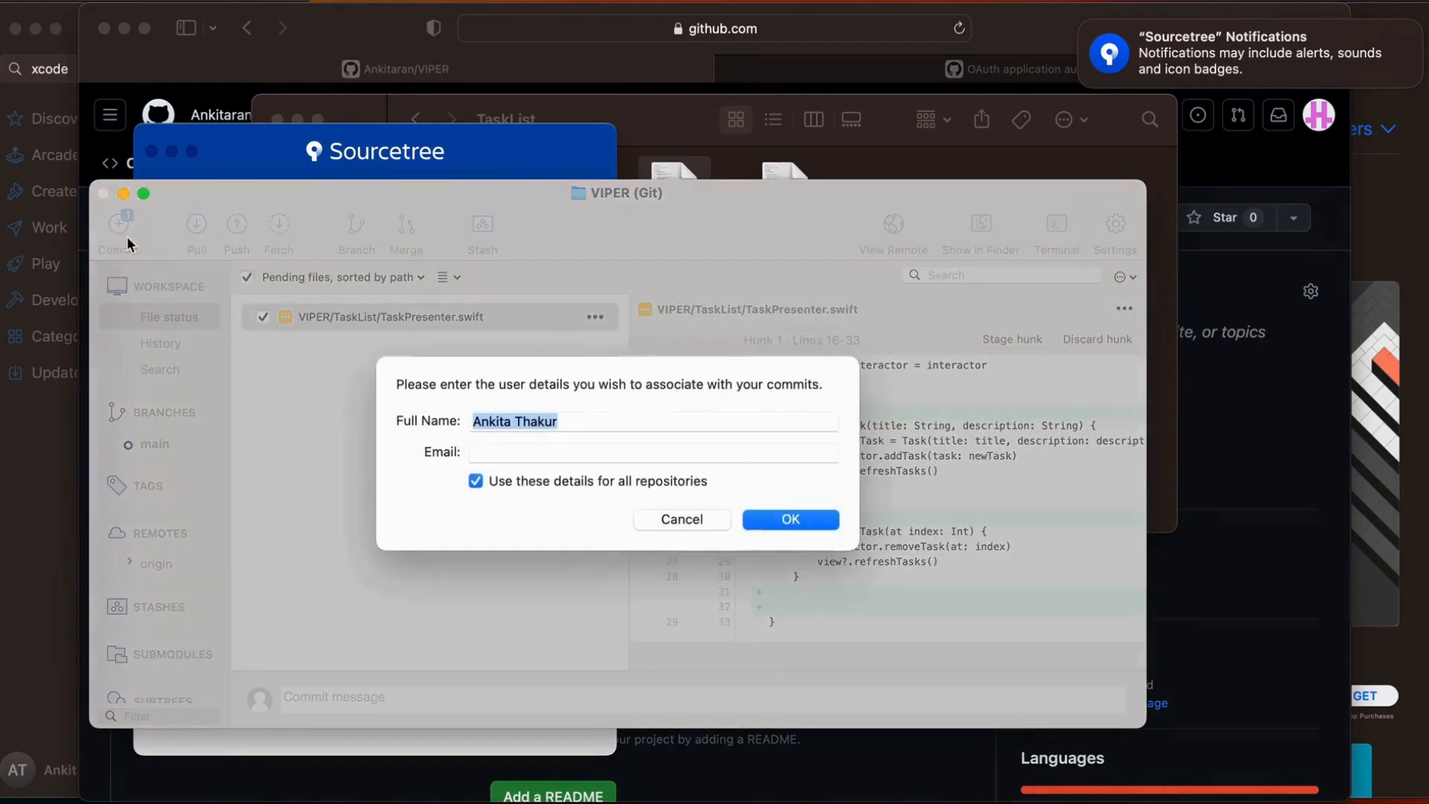
click(513, 453)
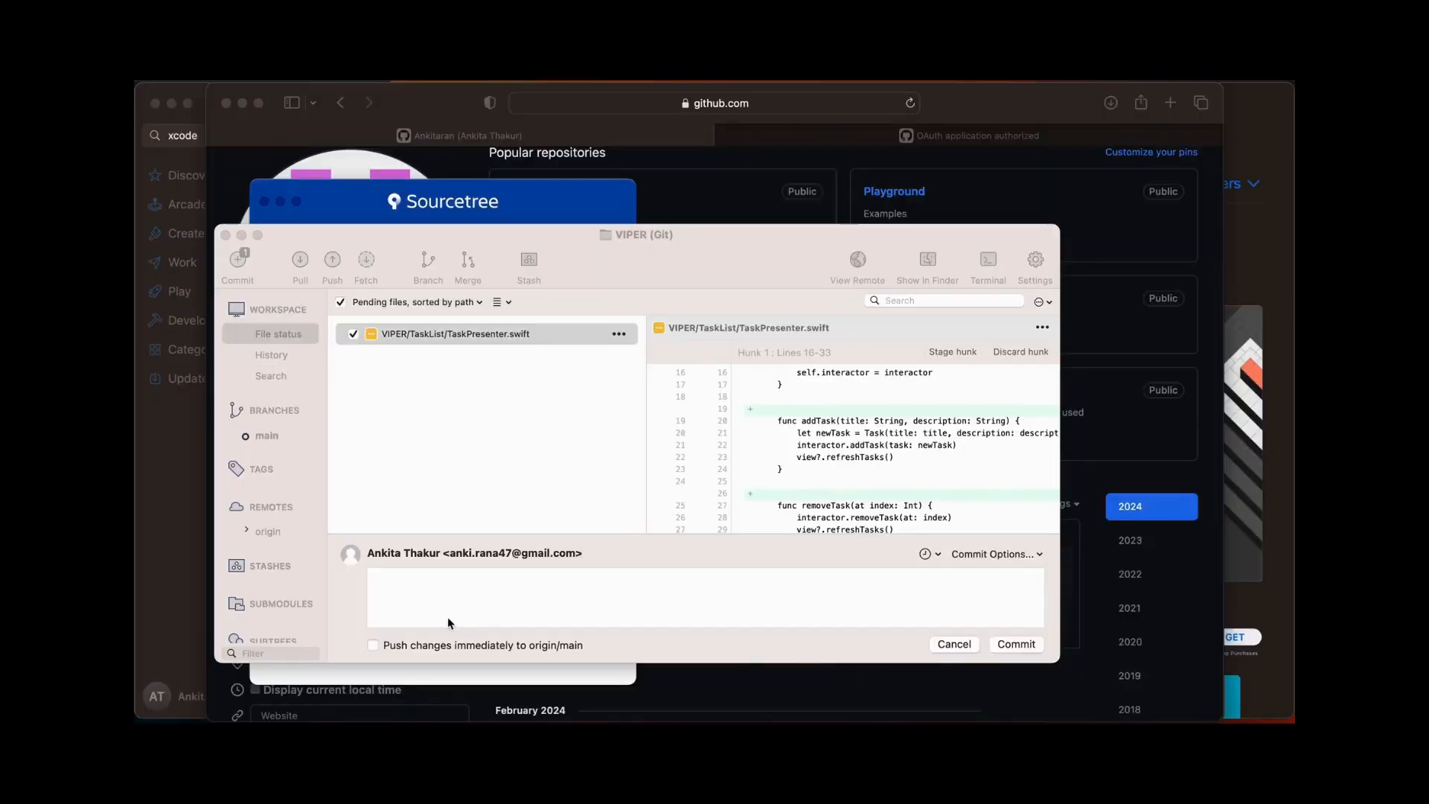
Commit the TaskPresenter.swift change with the message "update", pushing it immediately to origin/main
click(401, 596)
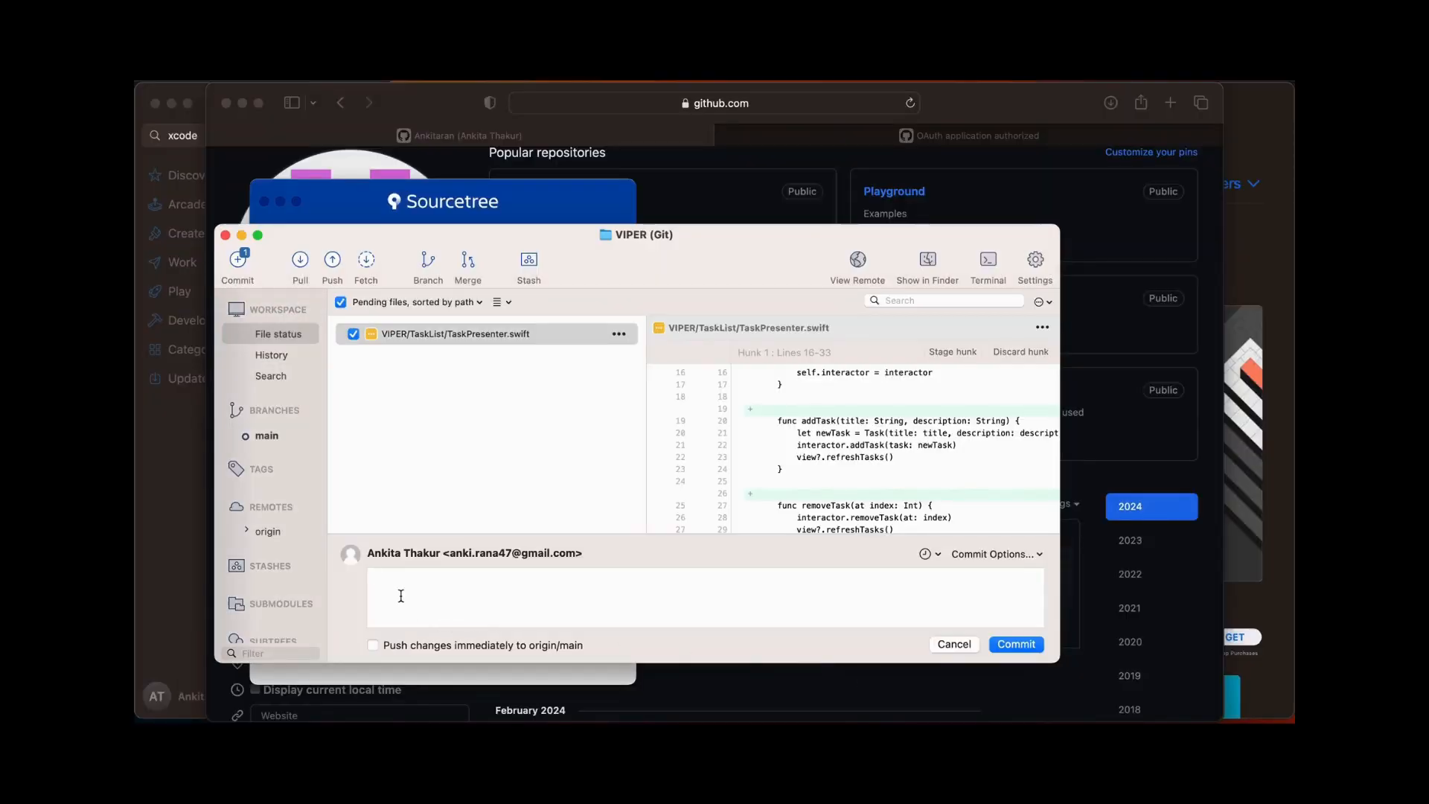
text(update)
click(373, 647)
click(1022, 646)
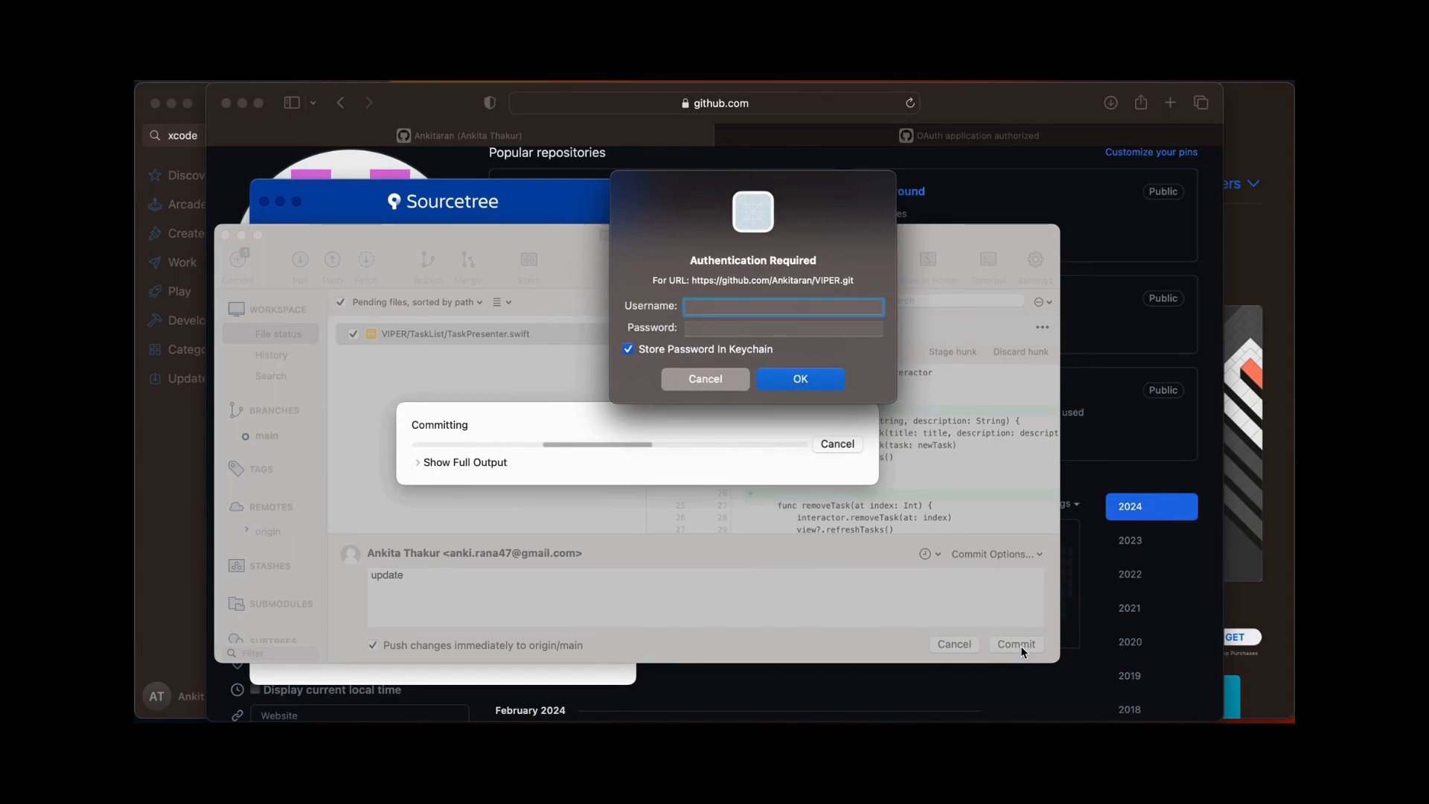
text(anki.rana4)
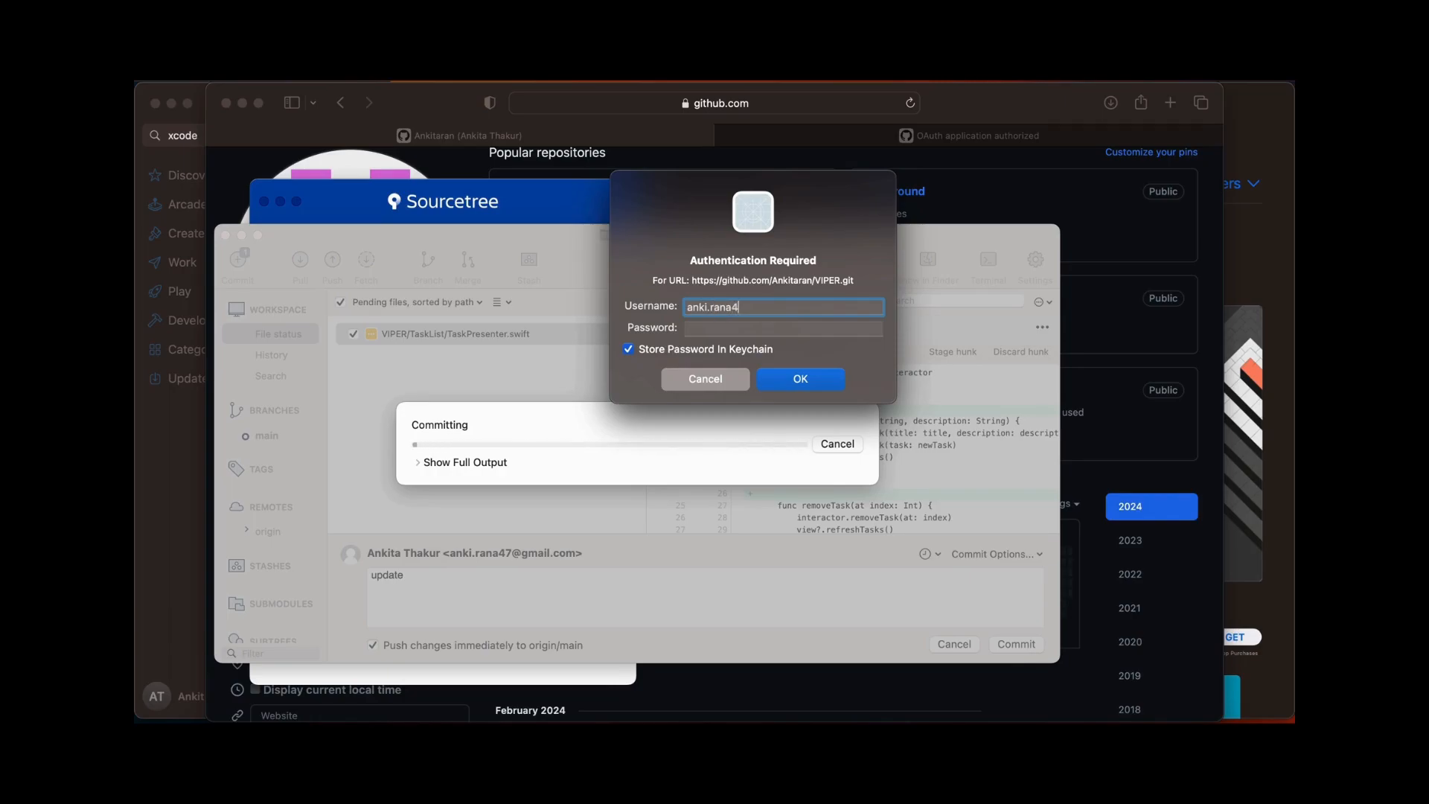
key(BackSpace)
key(BackSpace)
key(BackSpace)
key(BackSpace)
key(BackSpace)
key(BackSpace)
key(BackSpace)
key(BackSpace)
key(BackSpace)
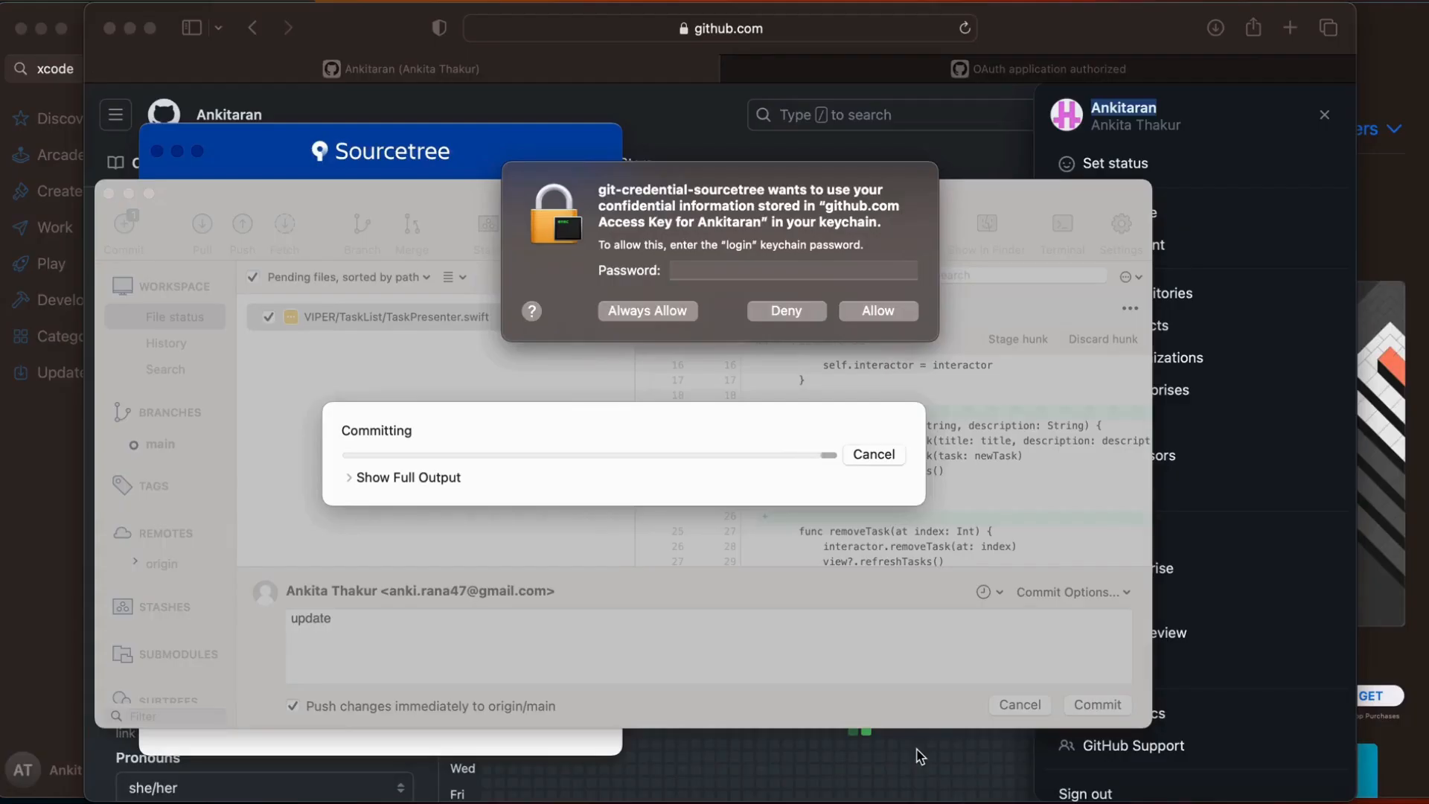
Enter the login keychain password and always allow git-credential-sourcetree to use the stored GitHub access key
click(763, 270)
text(••••)
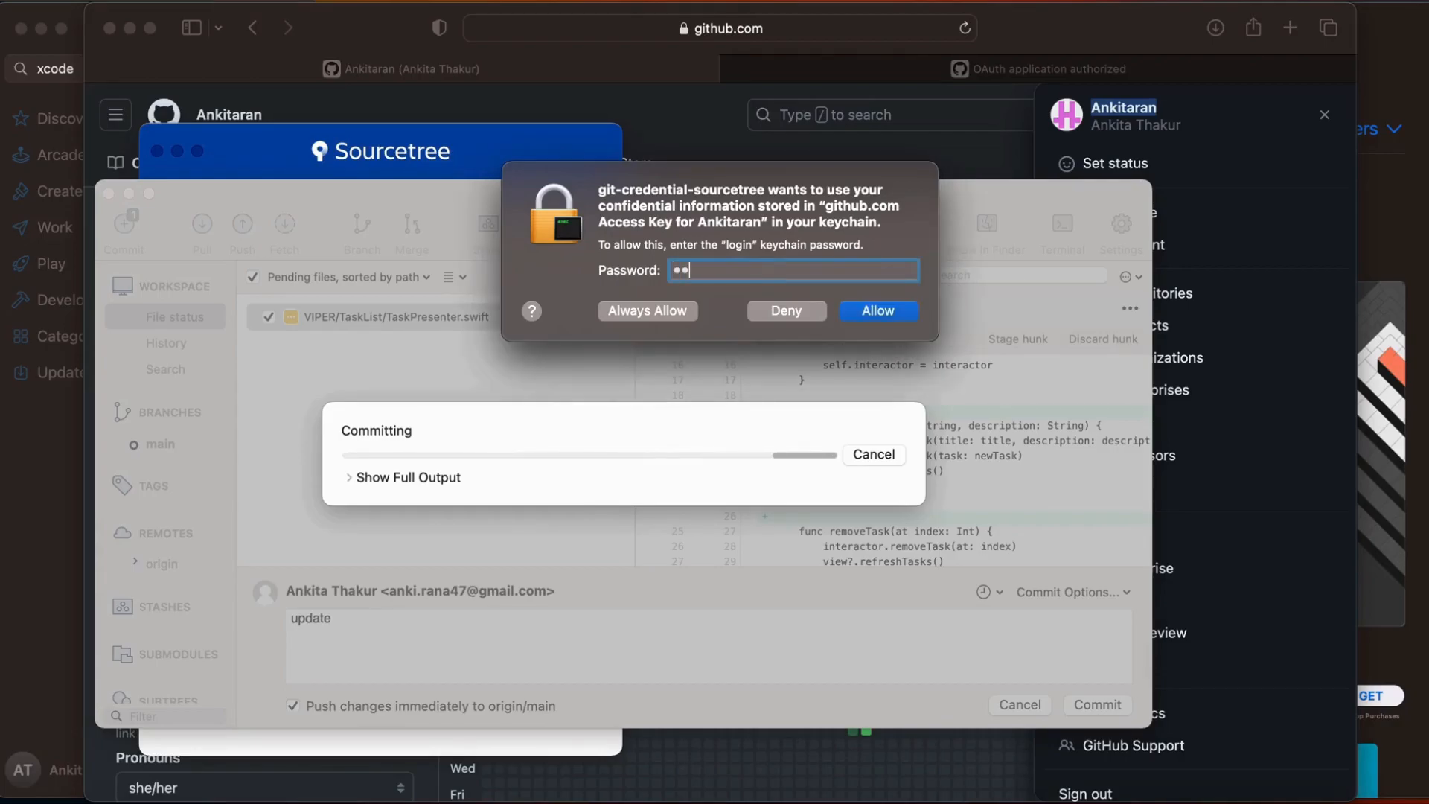
text(••••)
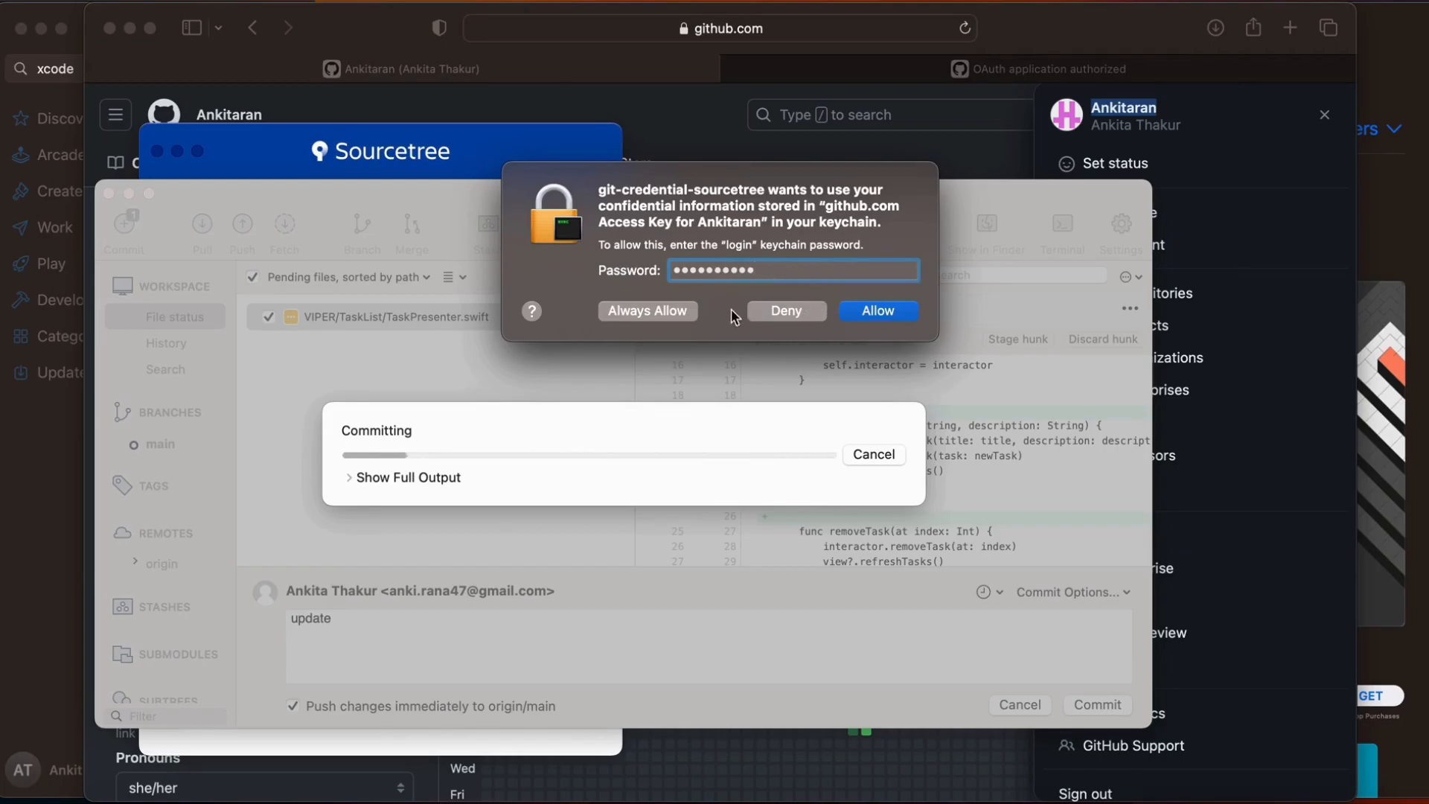
click(664, 310)
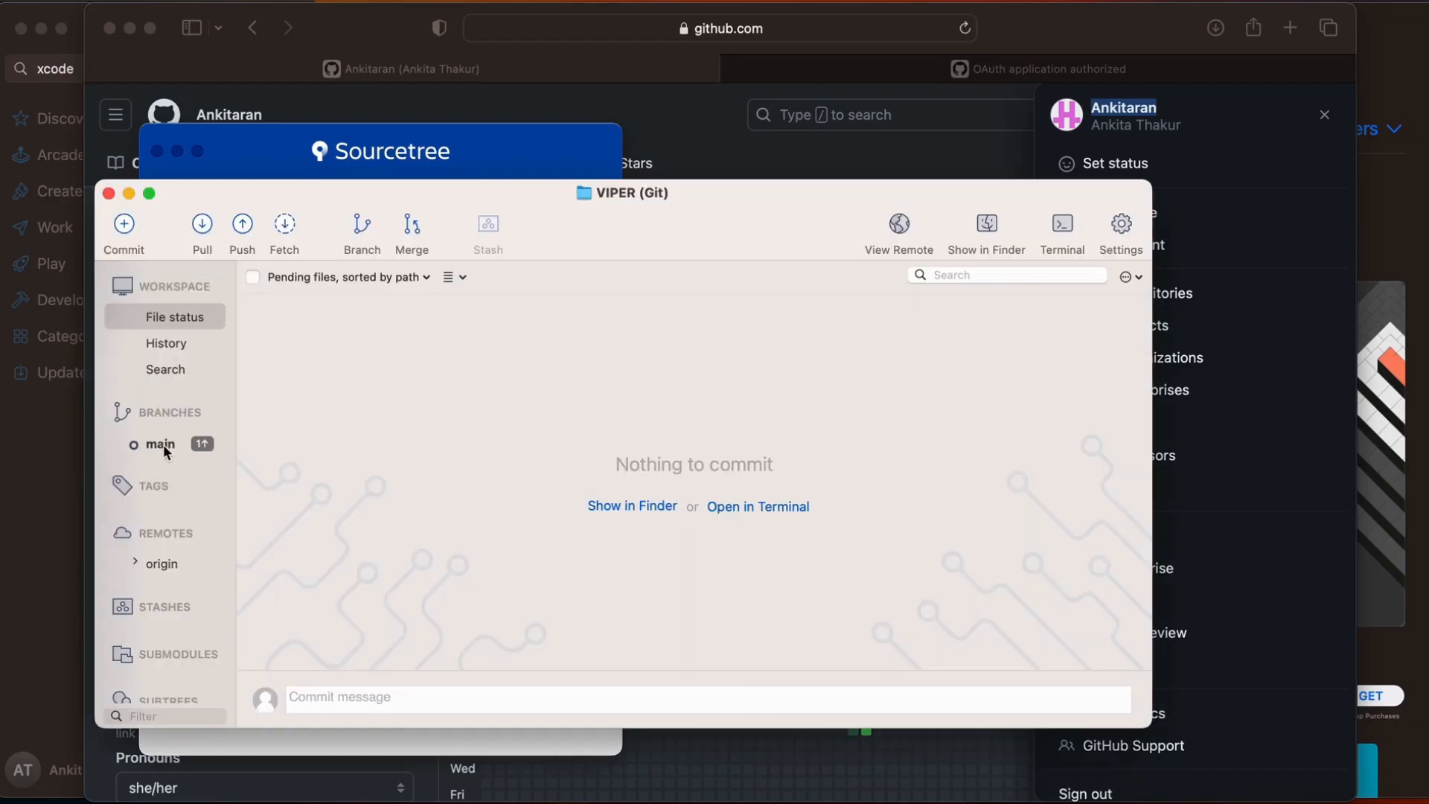
Show the main branch in the history and inspect the "update" and "Viper" commits
click(163, 444)
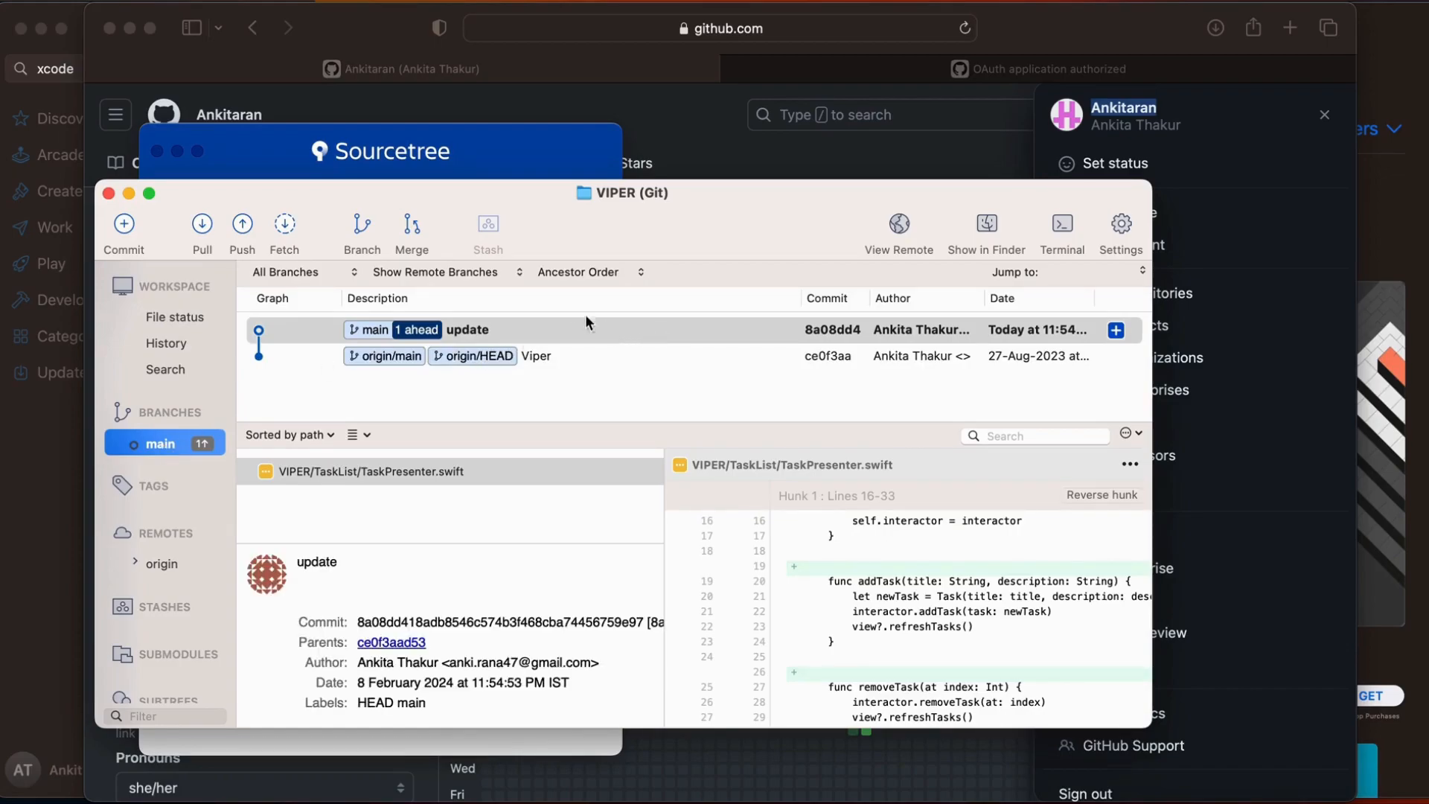
click(838, 361)
click(829, 332)
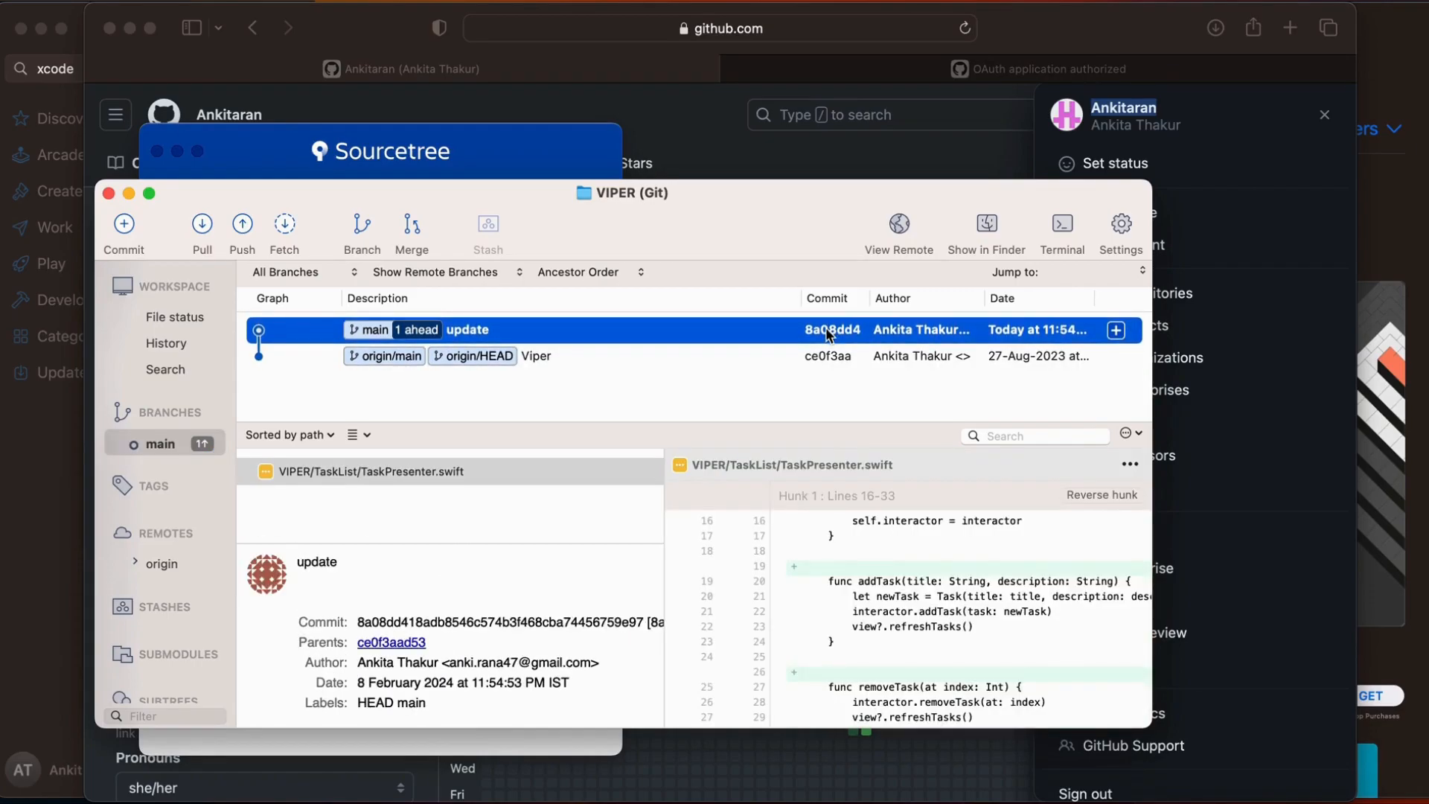
click(826, 360)
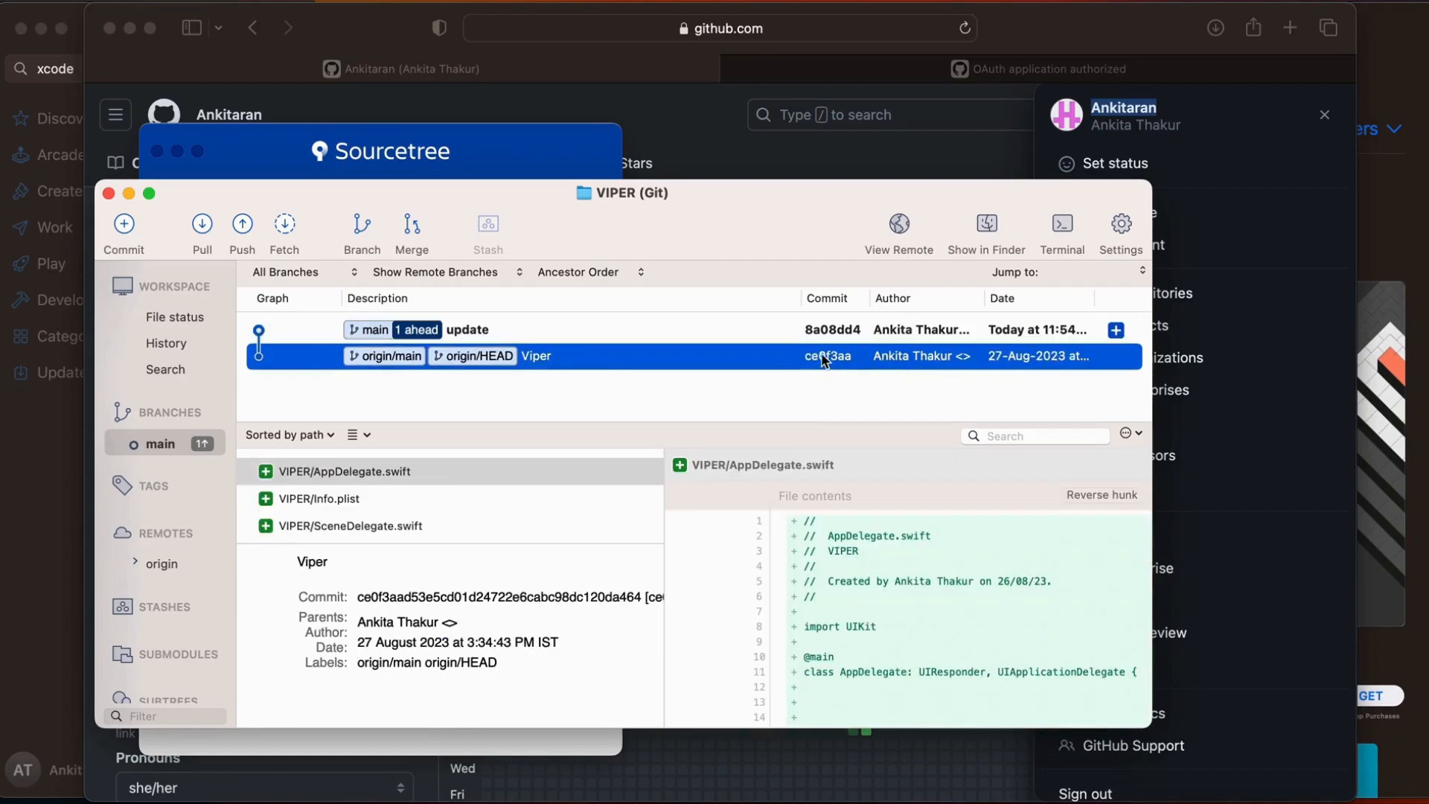
right_click(791, 361)
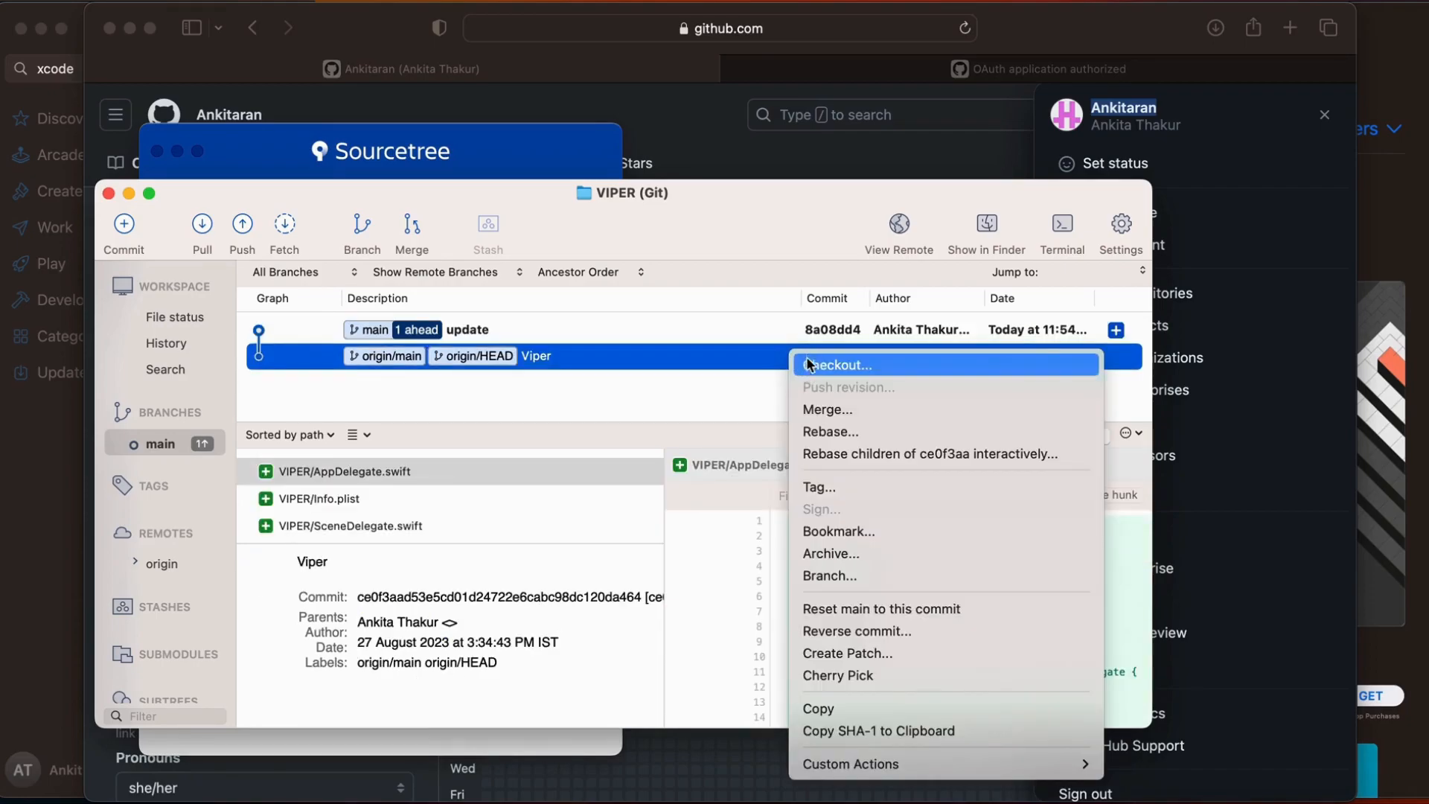
click(834, 554)
click(862, 389)
click(608, 469)
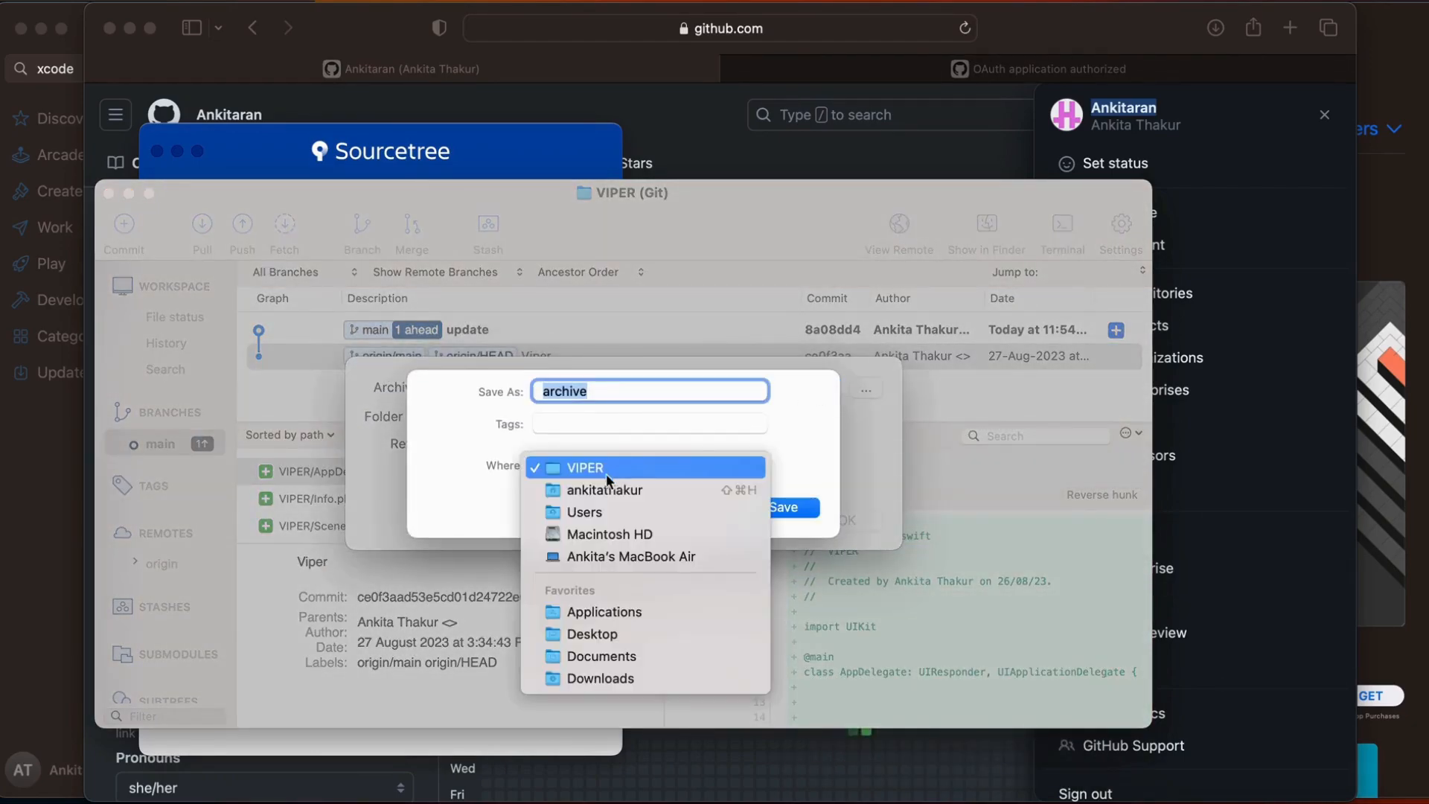
click(592, 631)
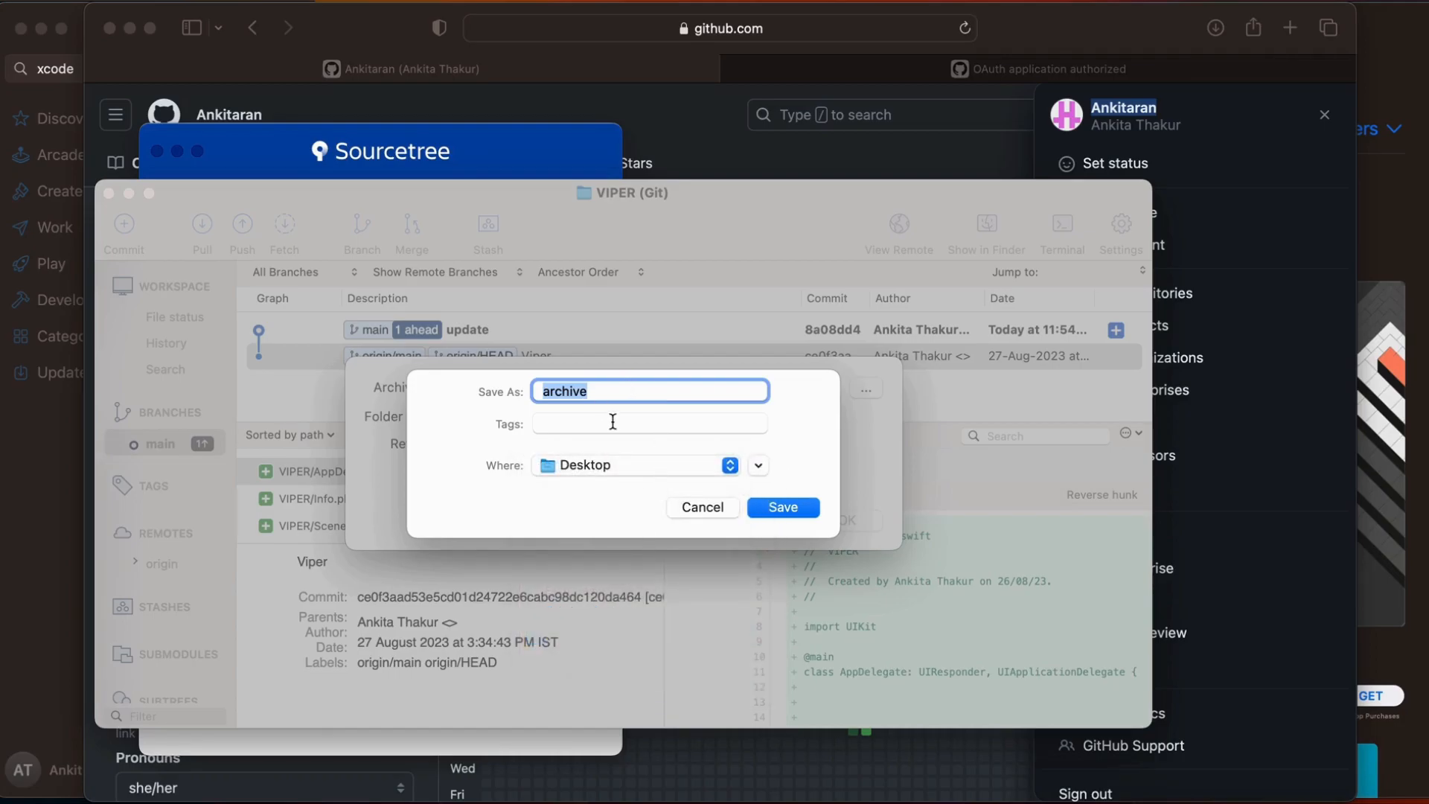
click(700, 510)
click(753, 520)
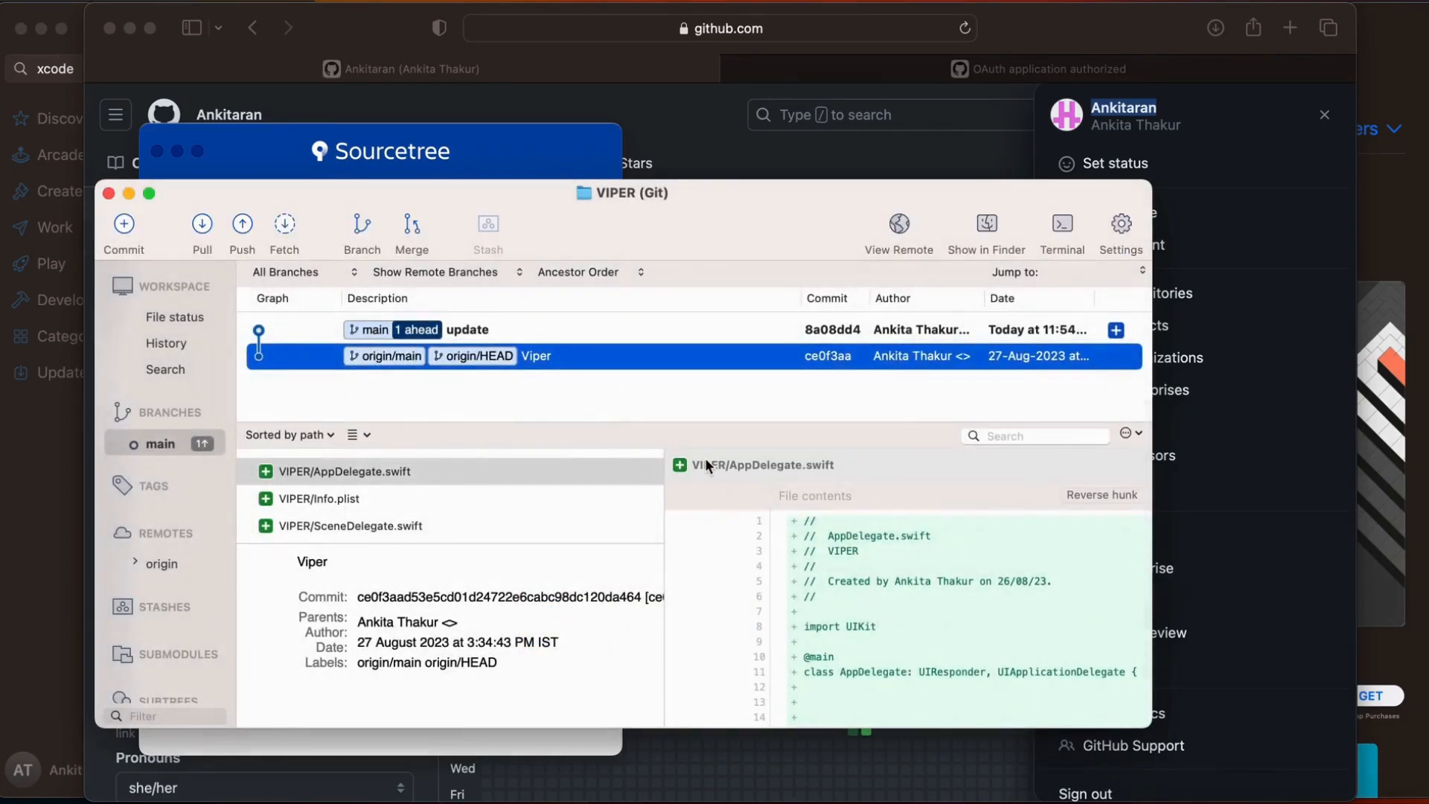